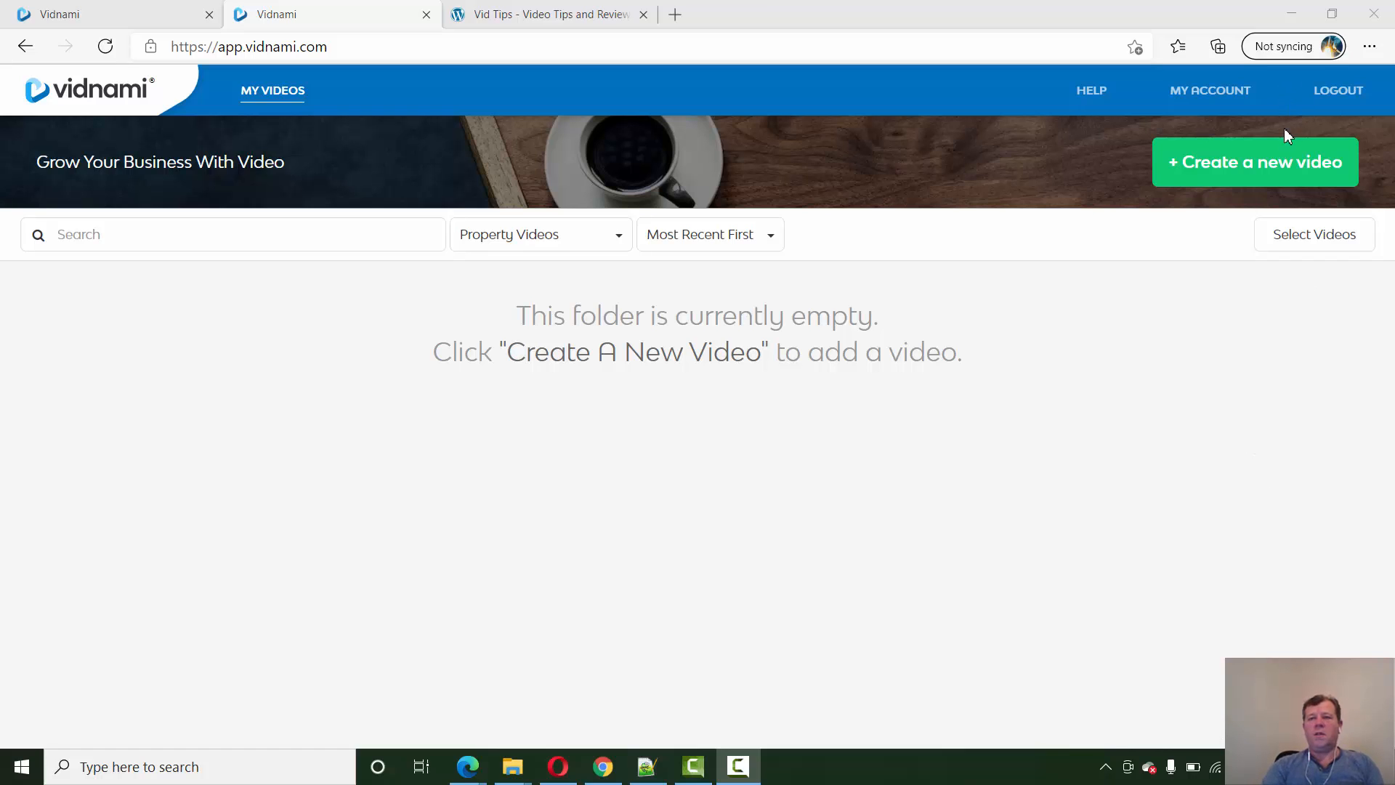
- Start a new untitled video project from the dashboard
left_click(1258, 162)
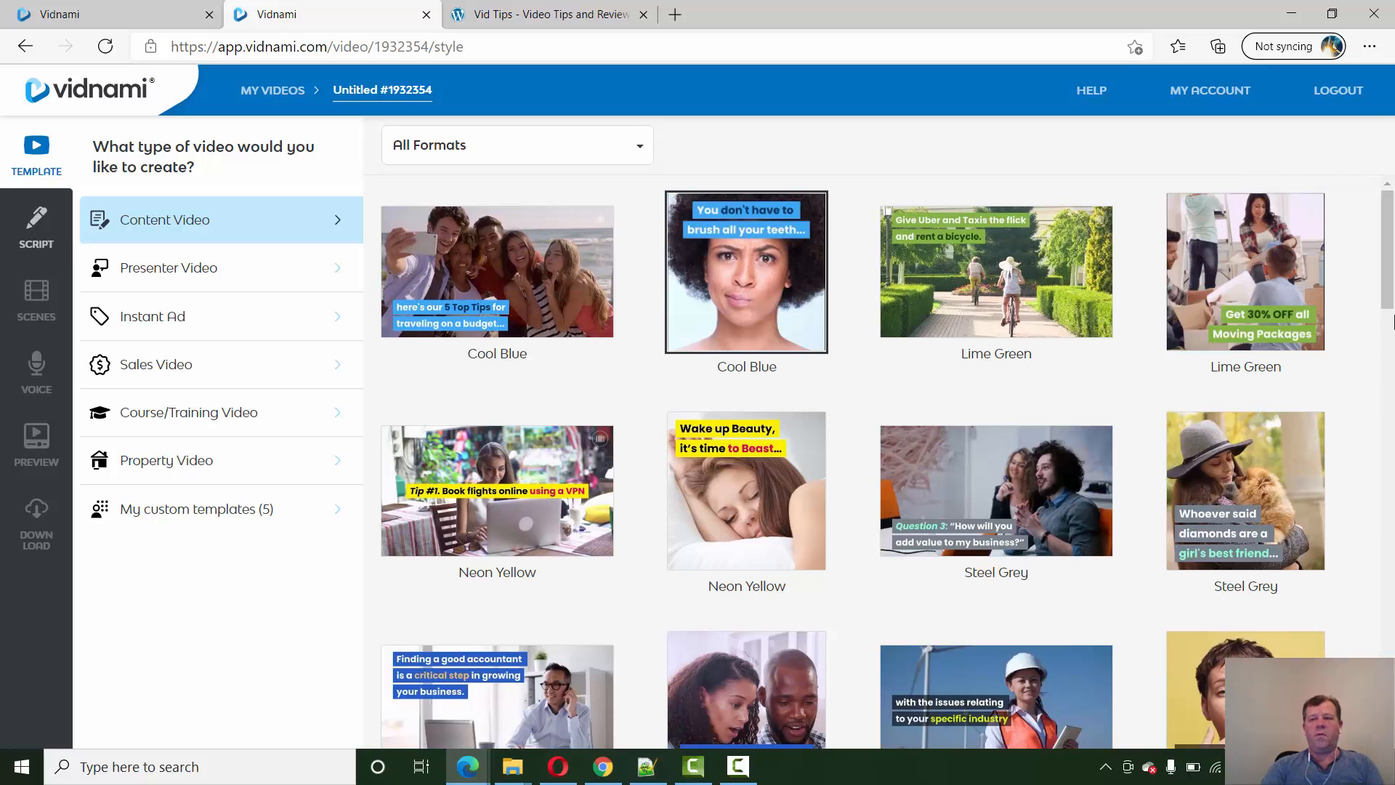
left_click_drag(1388, 309, 1388, 490)
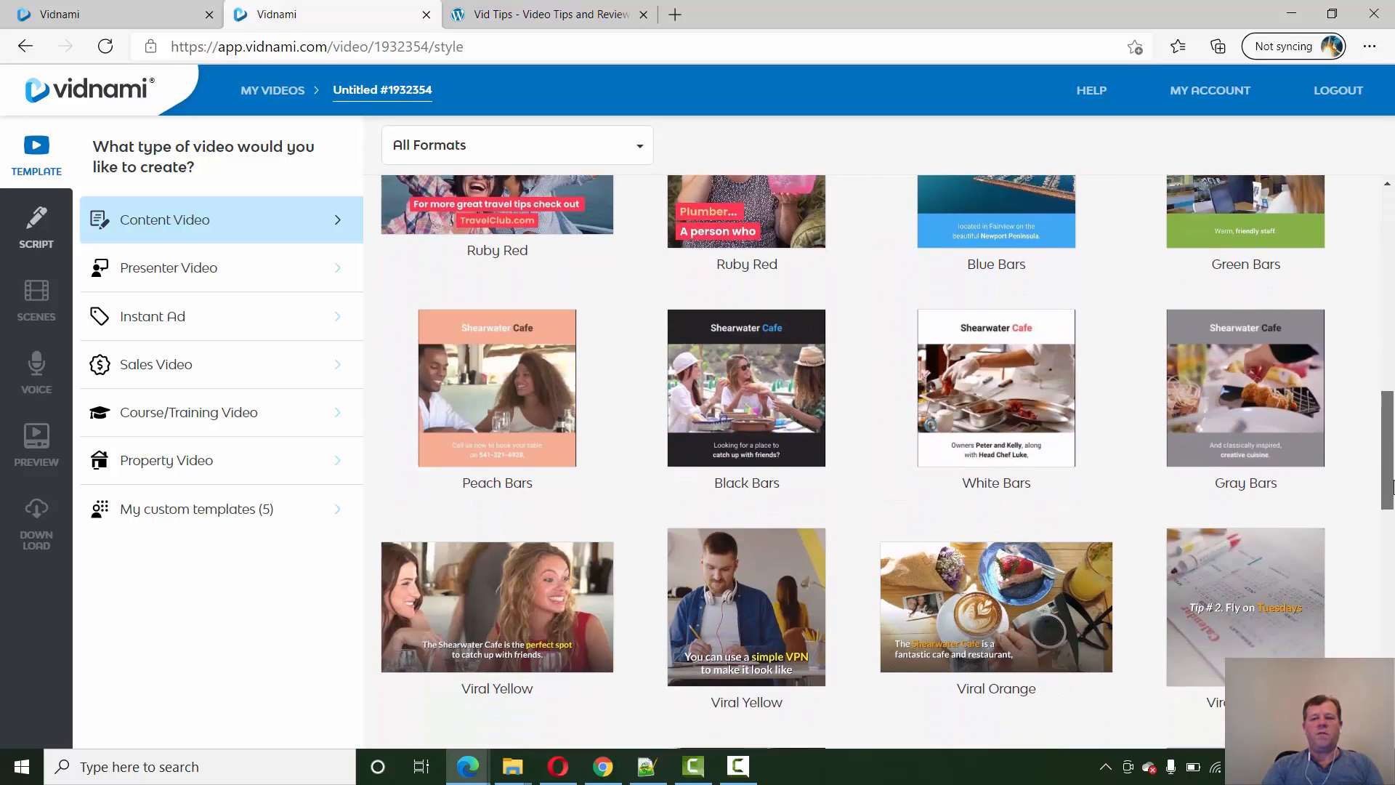
mouse_move(1387, 490)
left_mouse_down()
mouse_move(1388, 534)
mouse_move(1388, 371)
left_mouse_up()
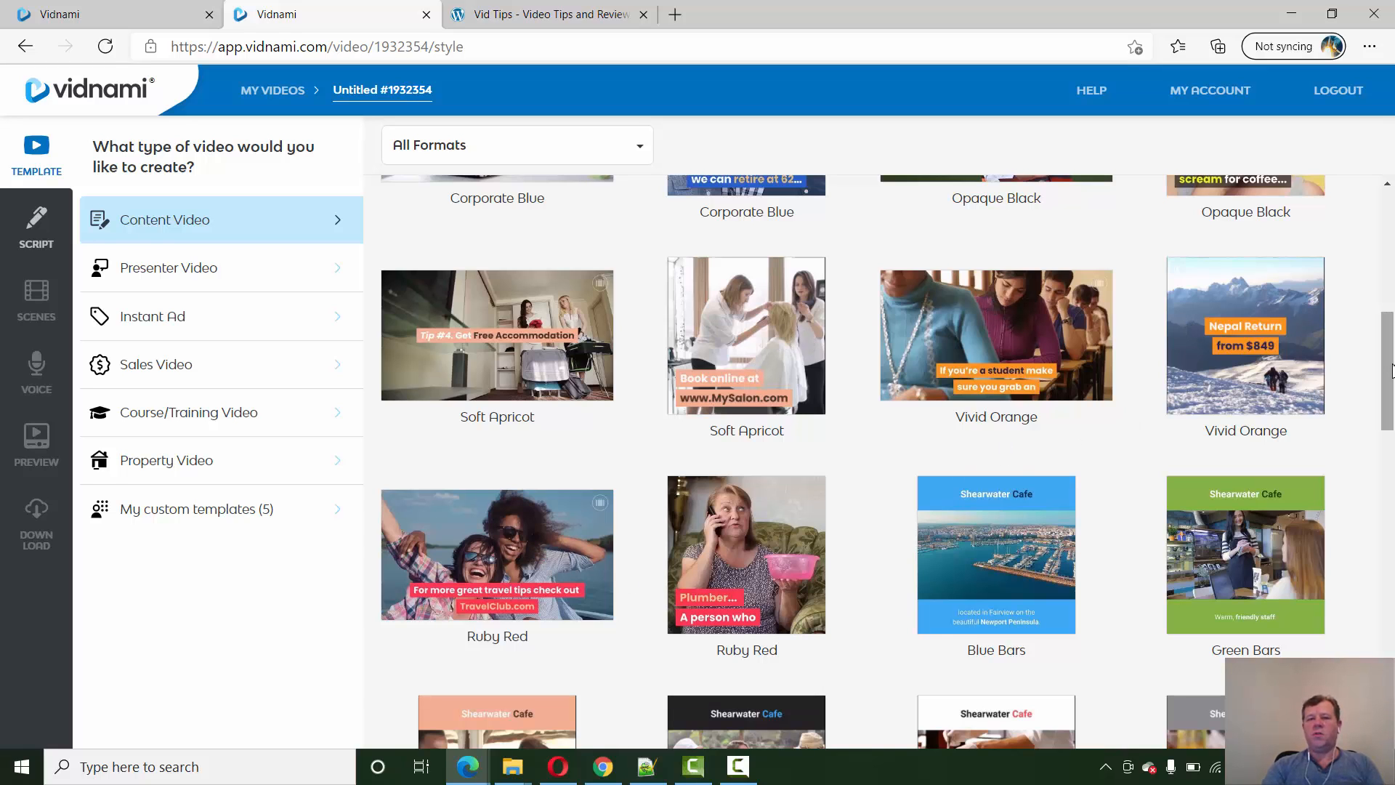
left_click_drag(1386, 377, 1386, 219)
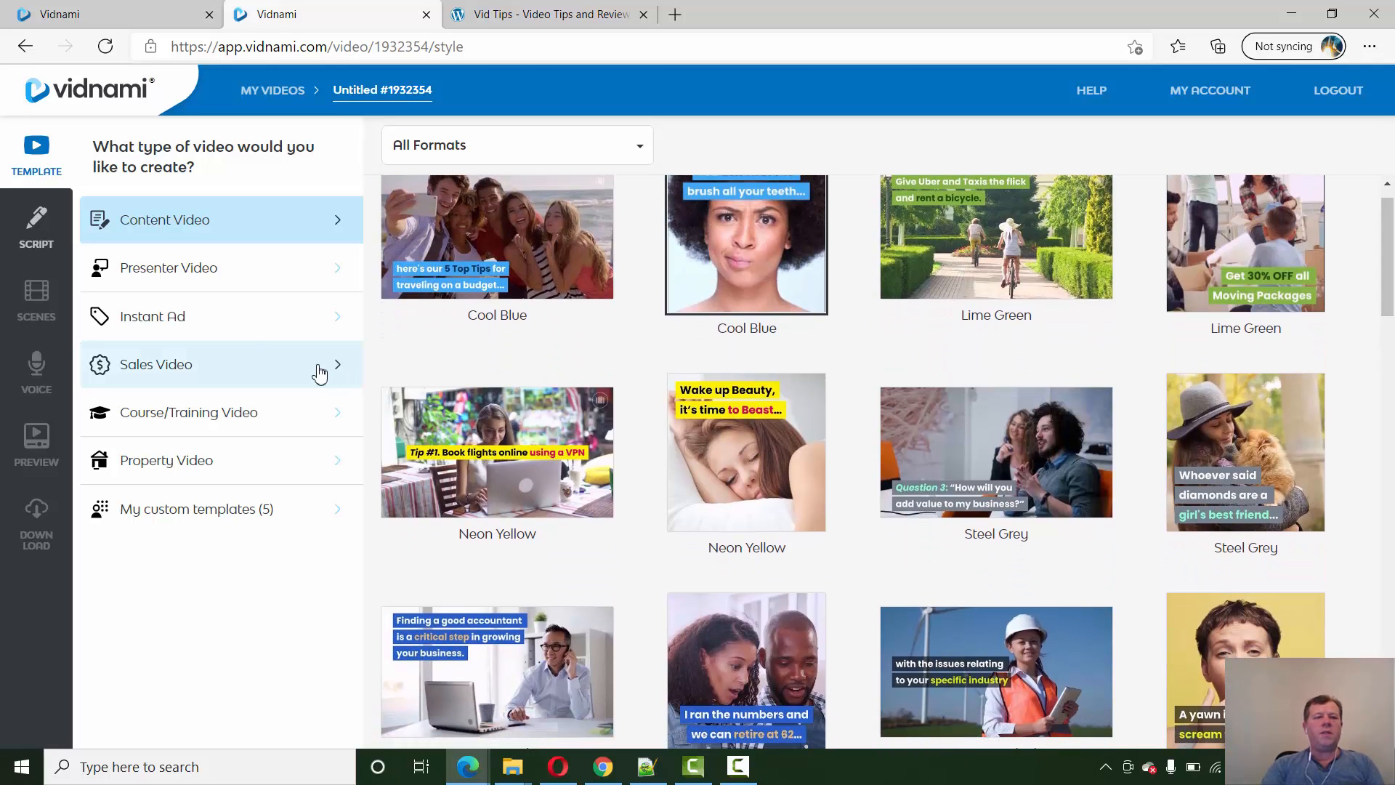
- Switch the template gallery to Instant Ad templates
left_click(239, 321)
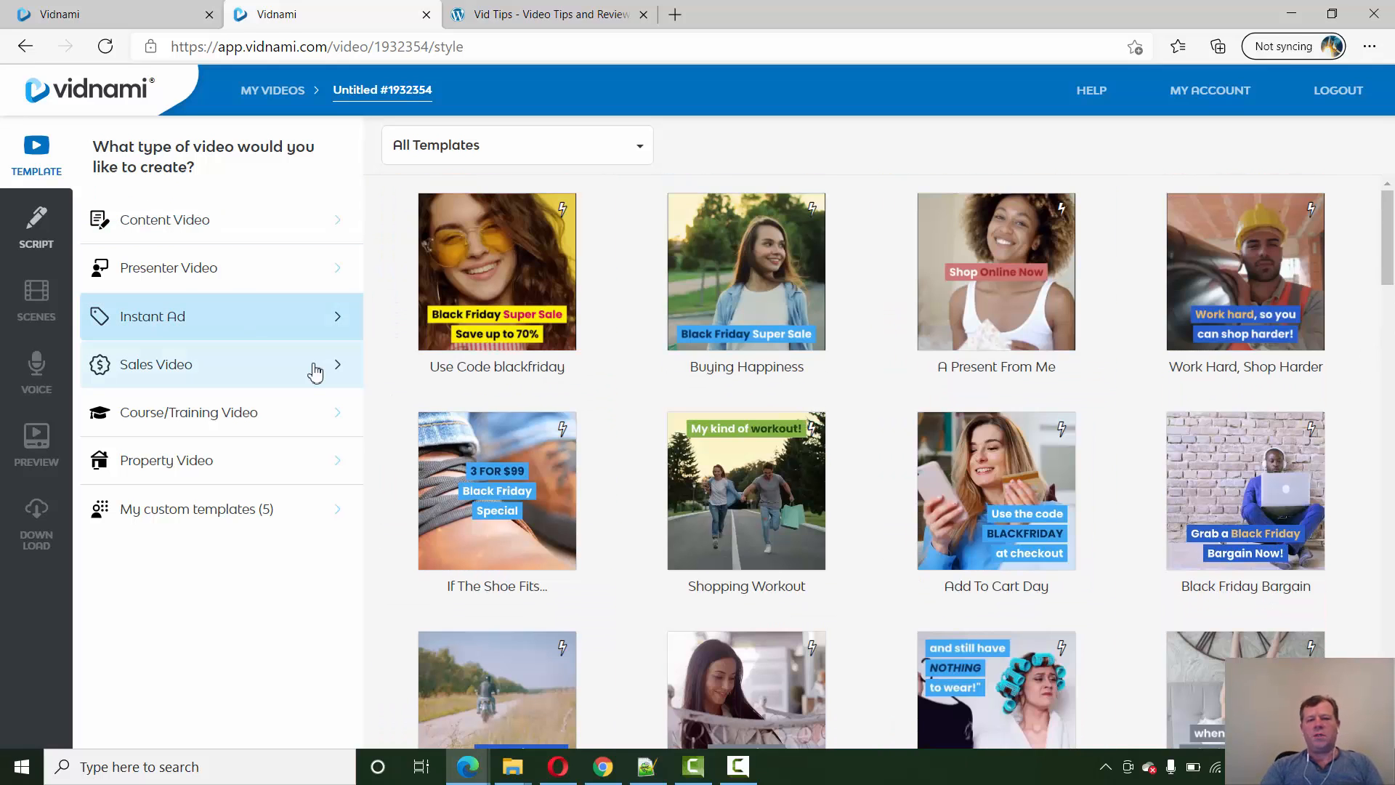
mouse_move(1386, 218)
left_mouse_down()
mouse_move(1387, 644)
mouse_move(1387, 252)
mouse_move(1386, 311)
left_mouse_up()
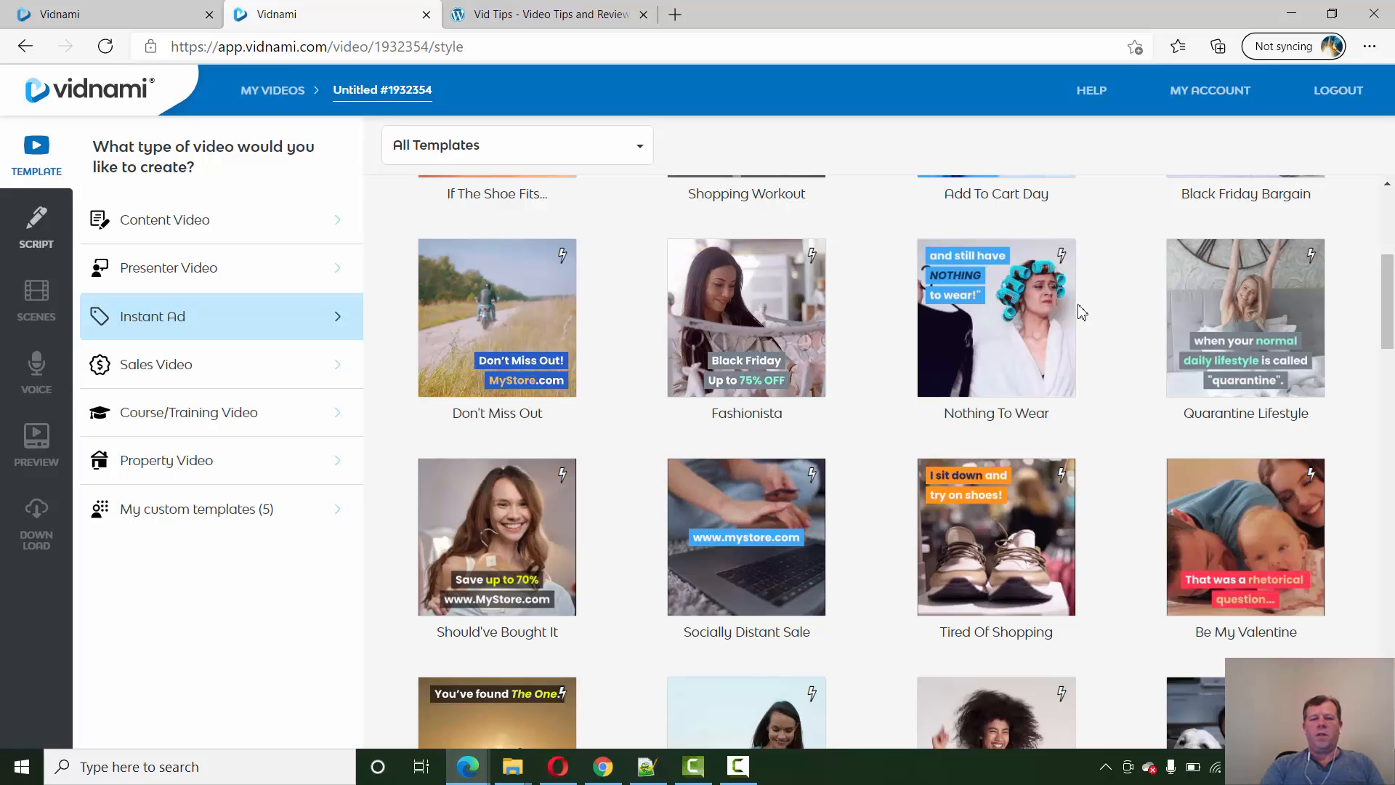
- Preview the Fashionista ad template's sample video and create a video from it
left_click(745, 328)
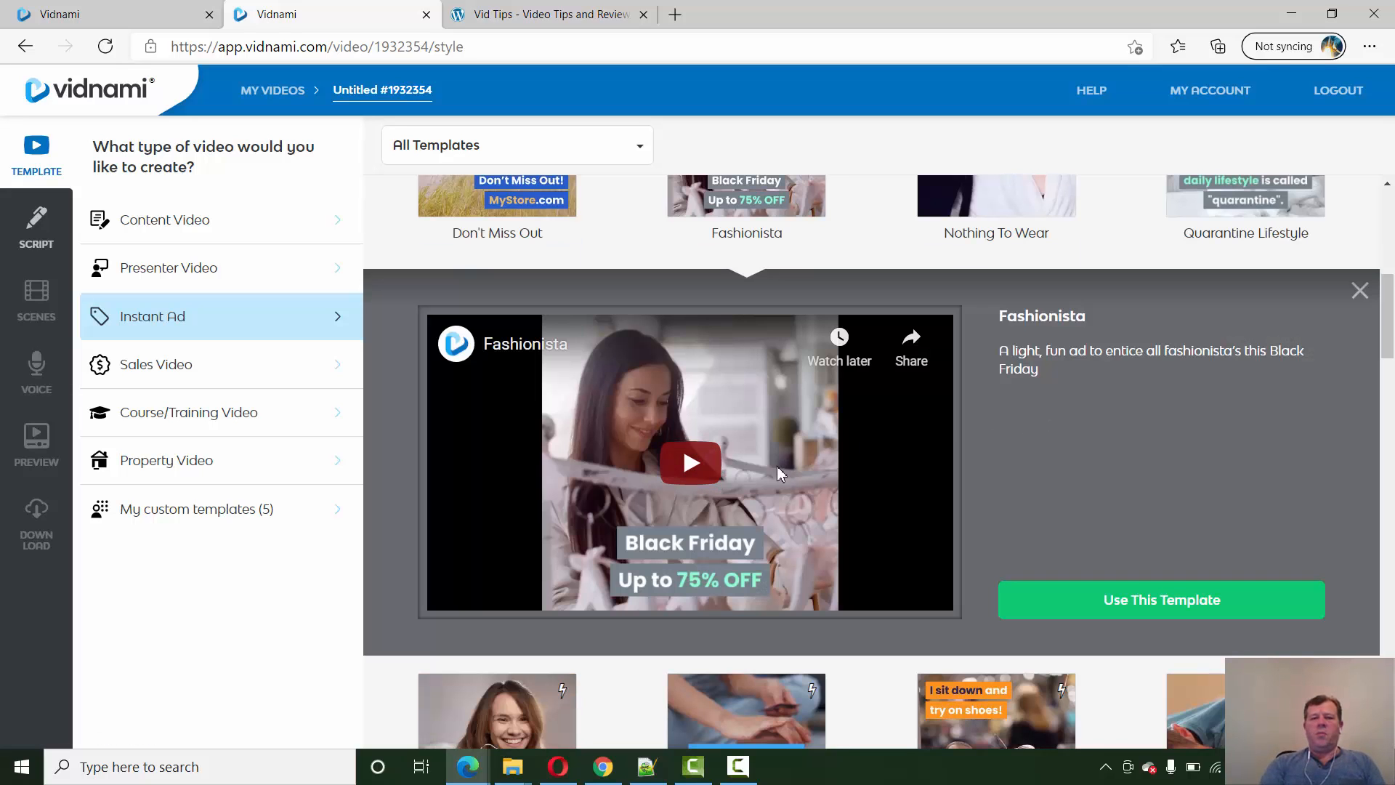
left_click(665, 480)
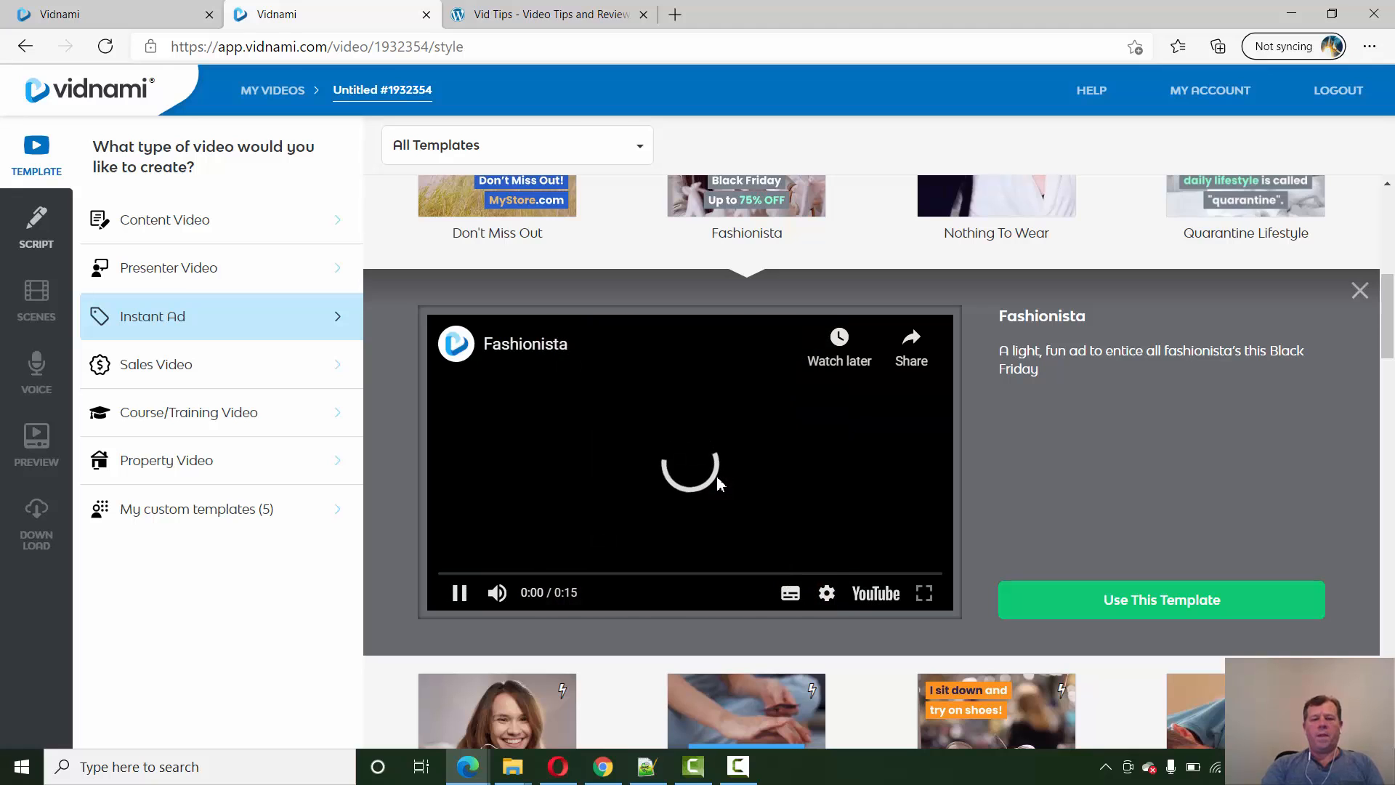
left_click(459, 594)
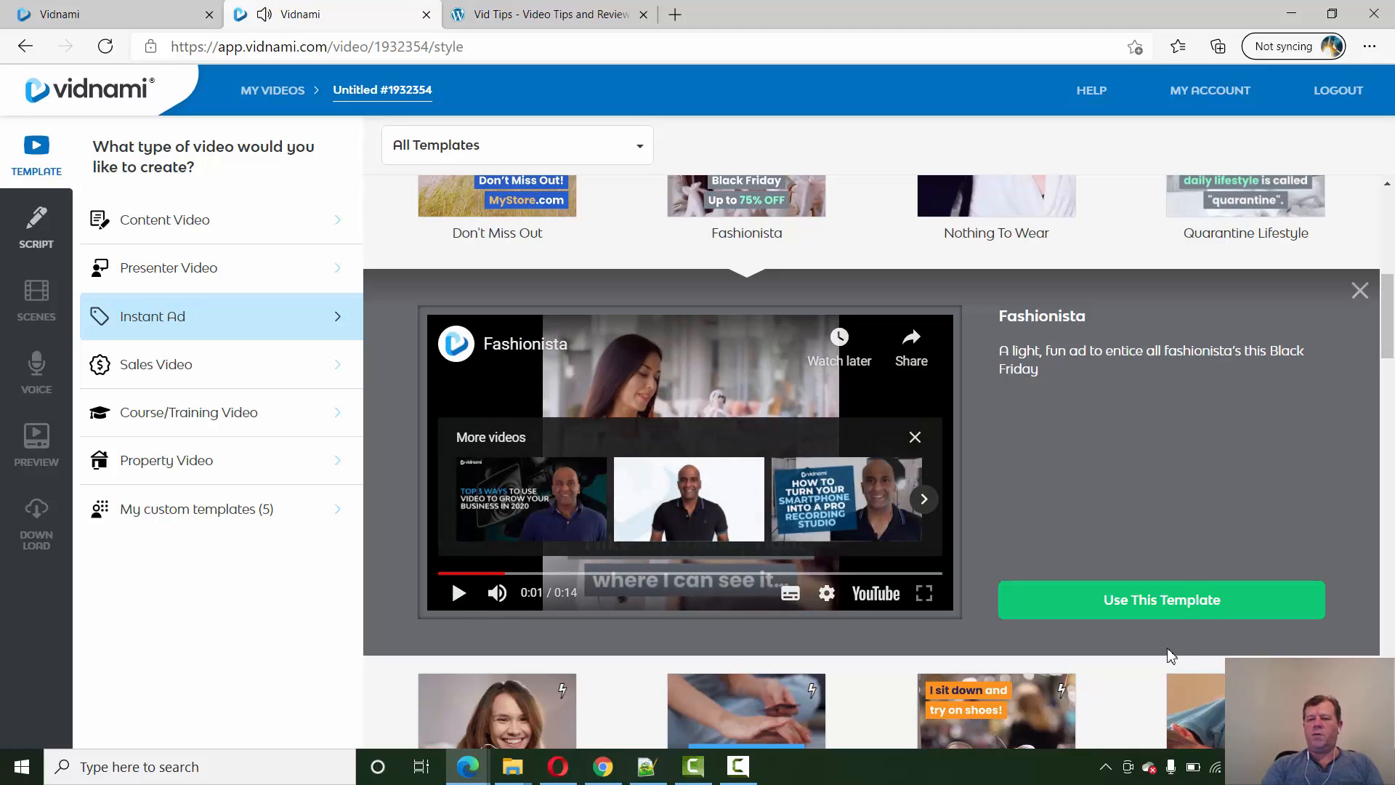
left_click(1161, 599)
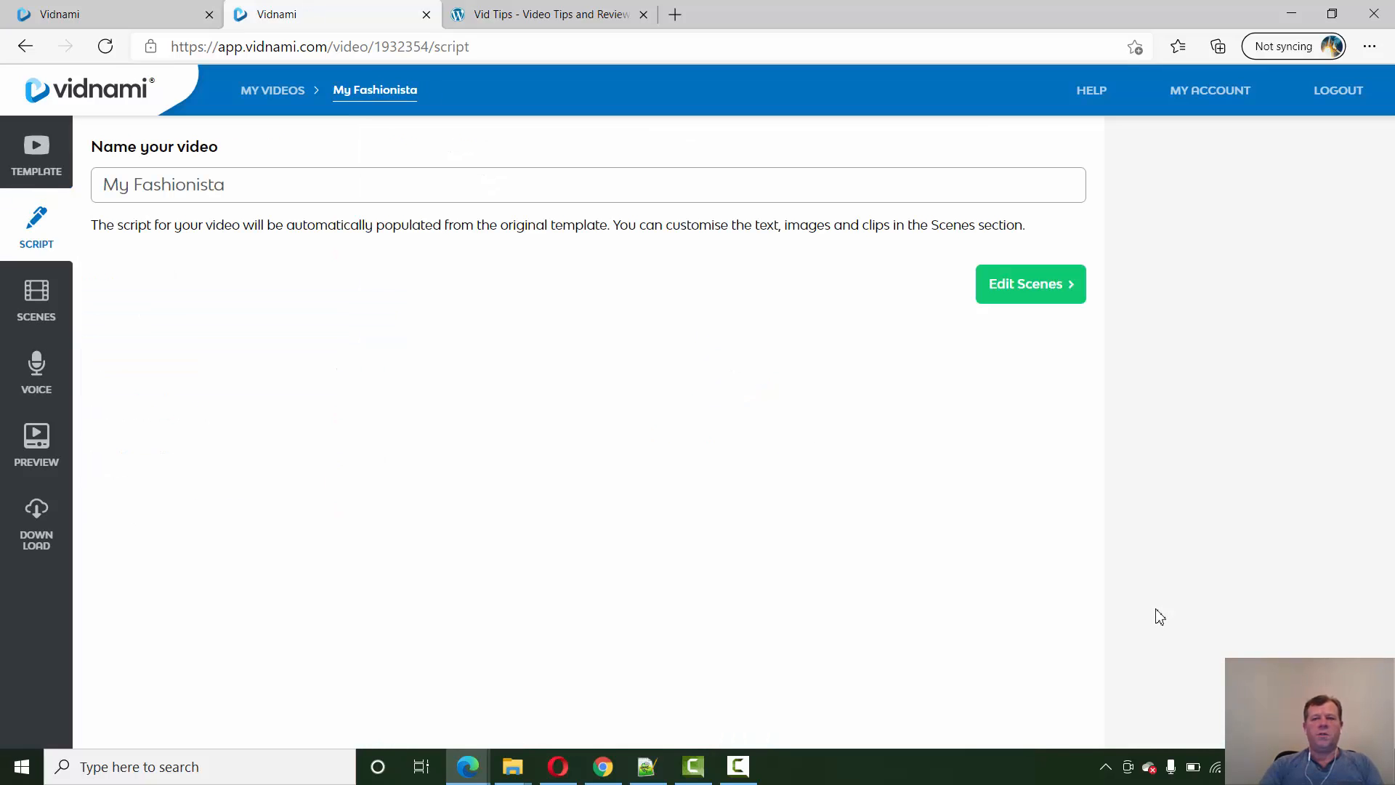
- Review the My Fashionista scenes, including the Black Friday text scene, then go back to templates
left_click(1030, 283)
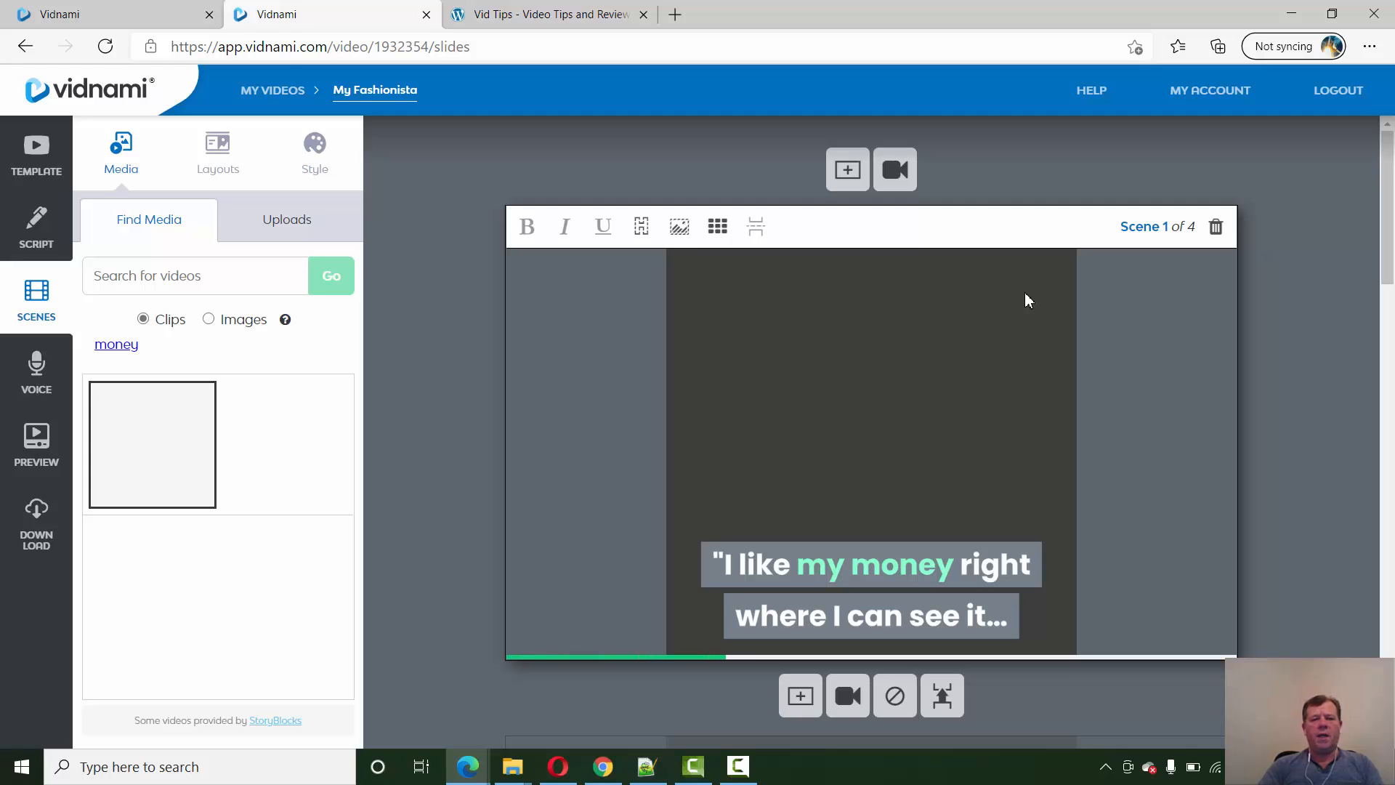
scroll(872, 437, "down", 5)
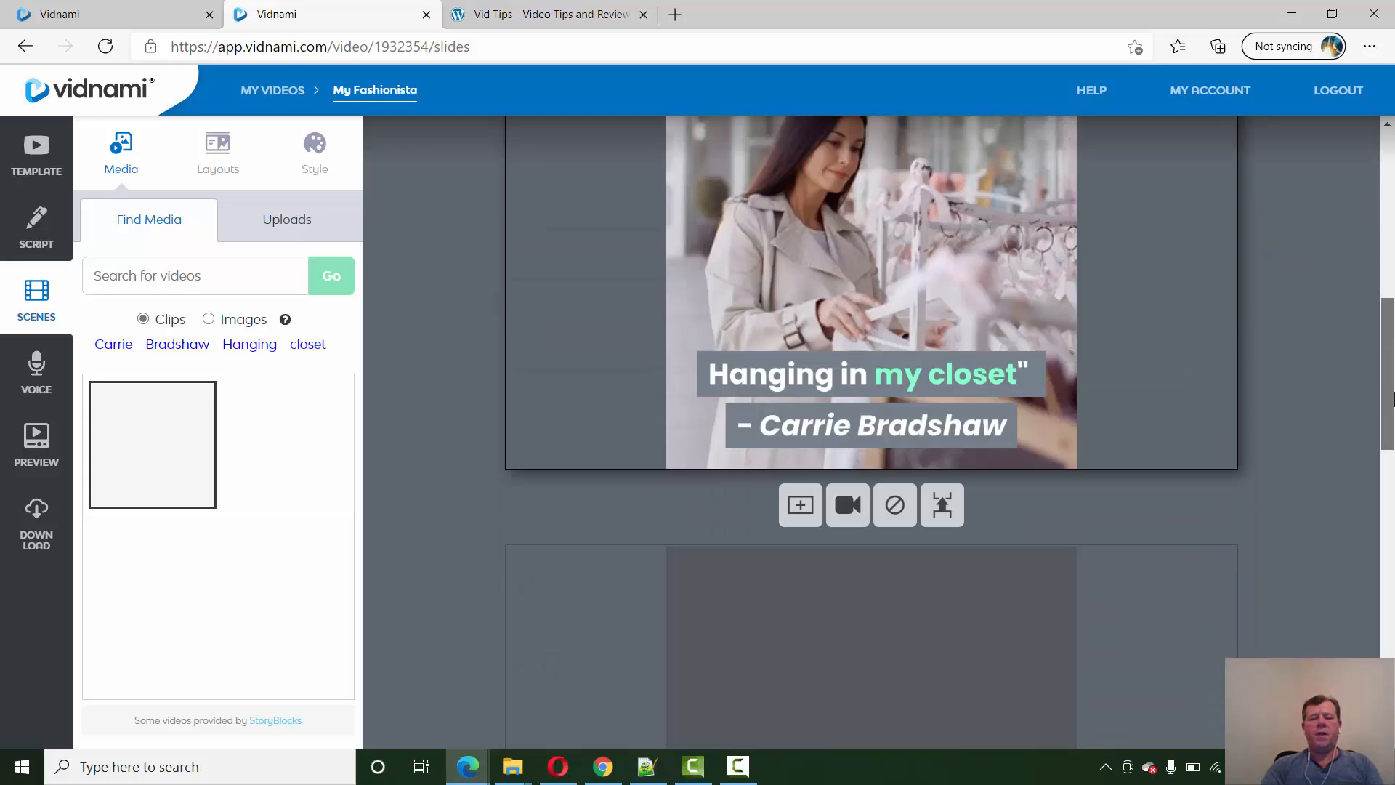
scroll(935, 654, "down", 1)
left_click(935, 653)
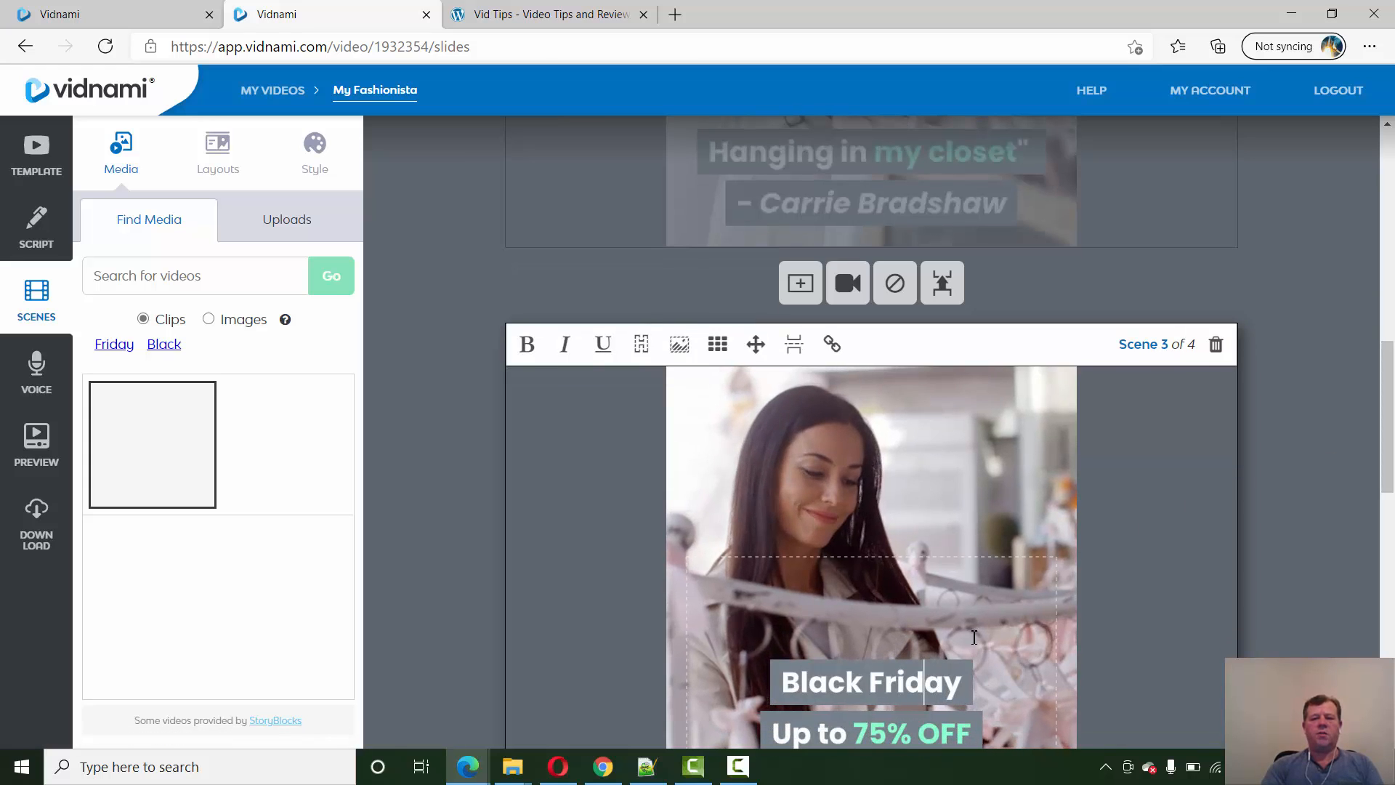
scroll(922, 654, "up", 3)
scroll(872, 436, "up", 3)
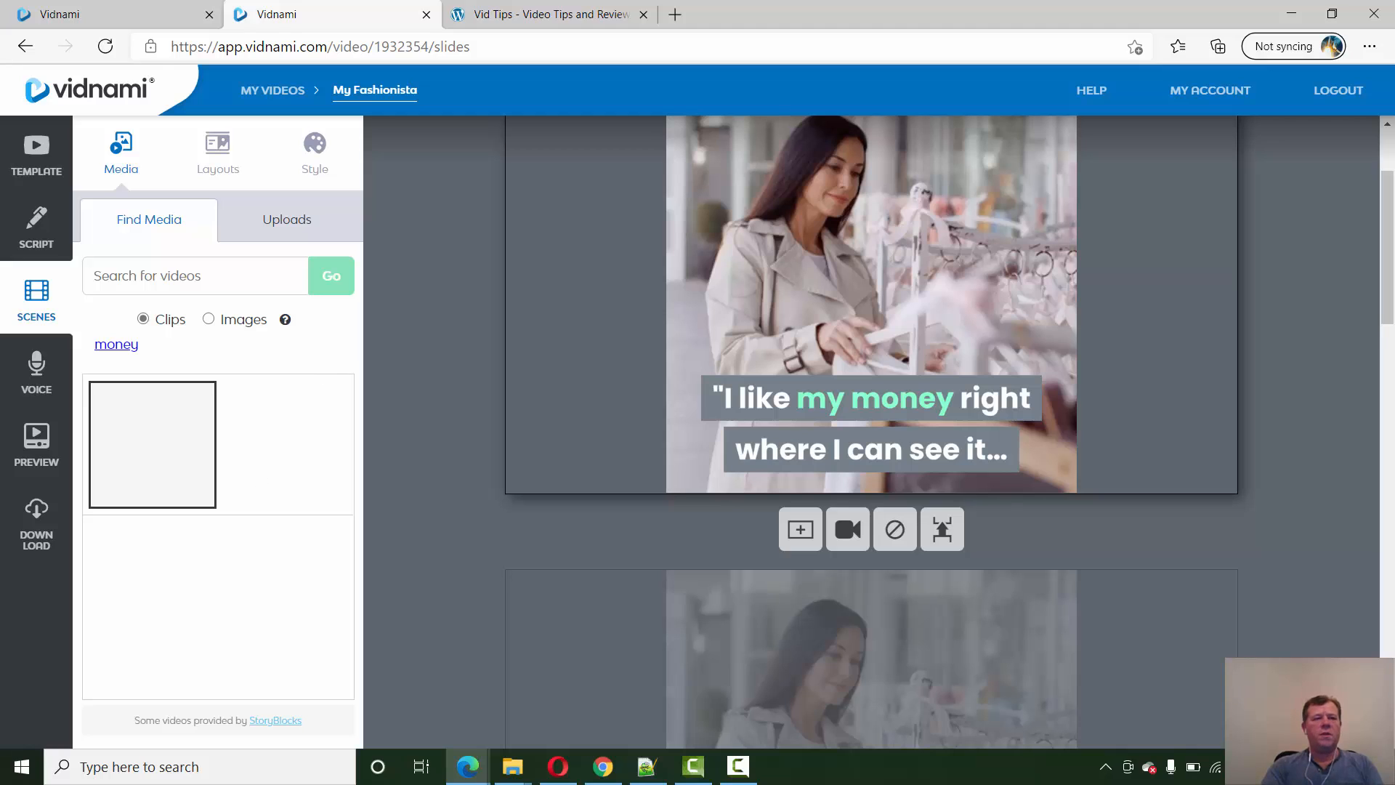
left_click(37, 153)
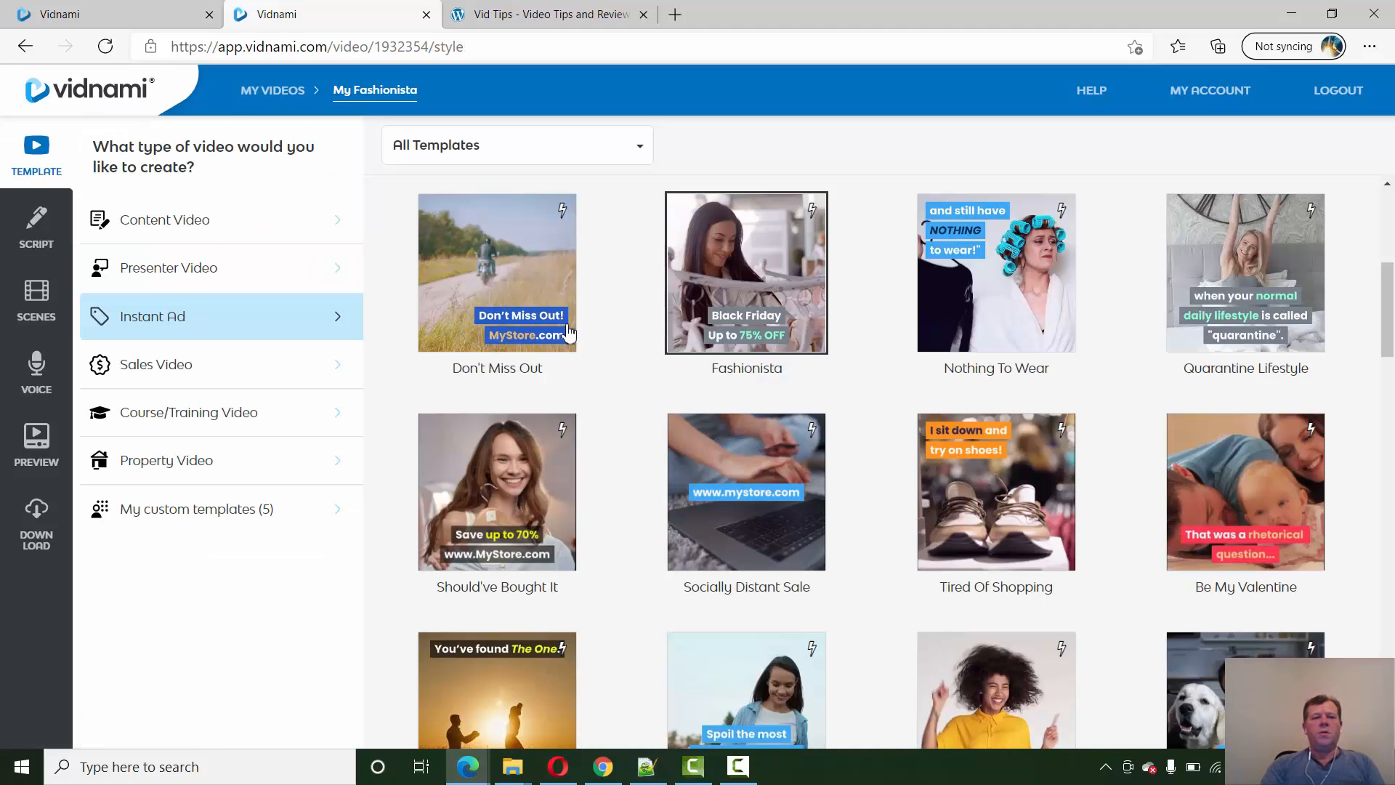
- Create a new content video from the Steel Grey format template
left_click(262, 219)
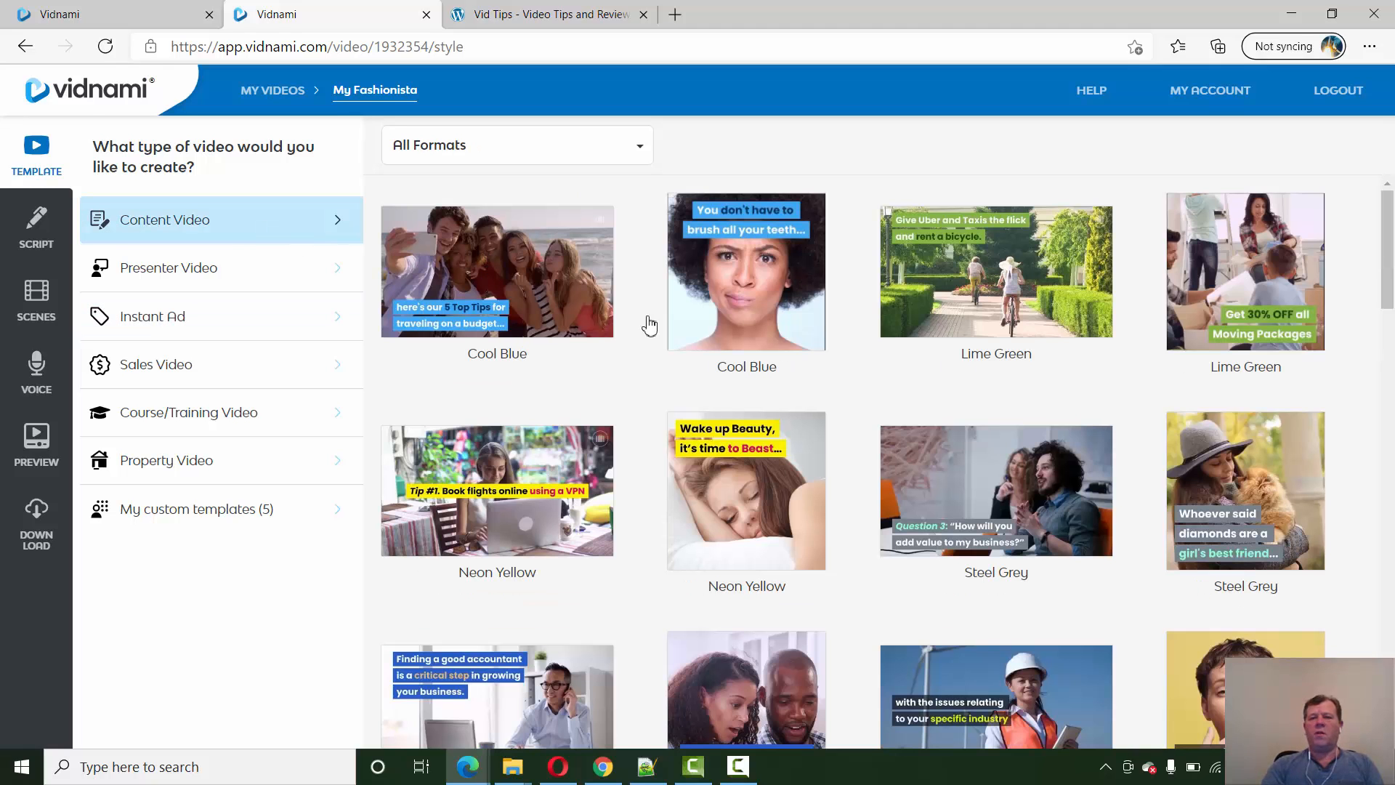
left_click_drag(1386, 261, 1386, 300)
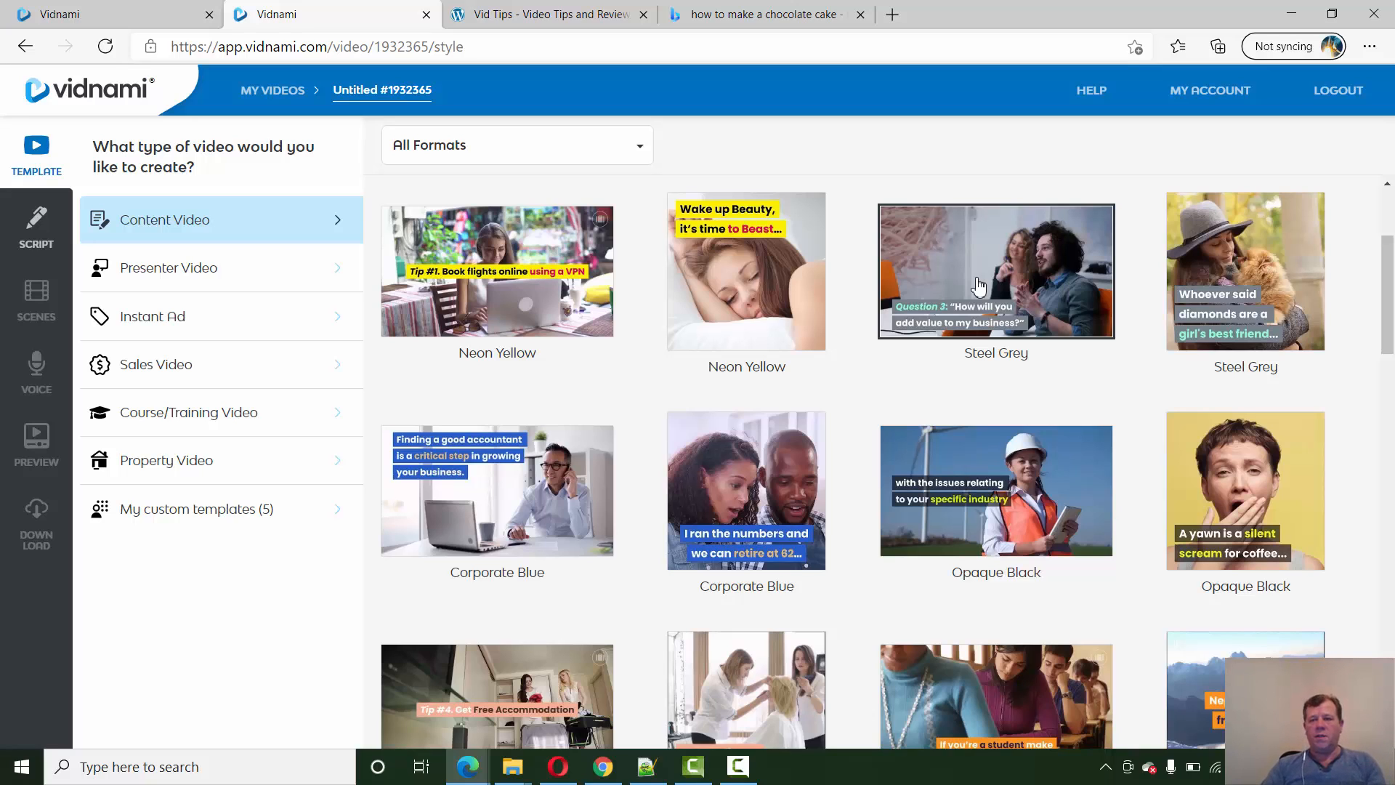
left_click(977, 285)
left_click(1163, 595)
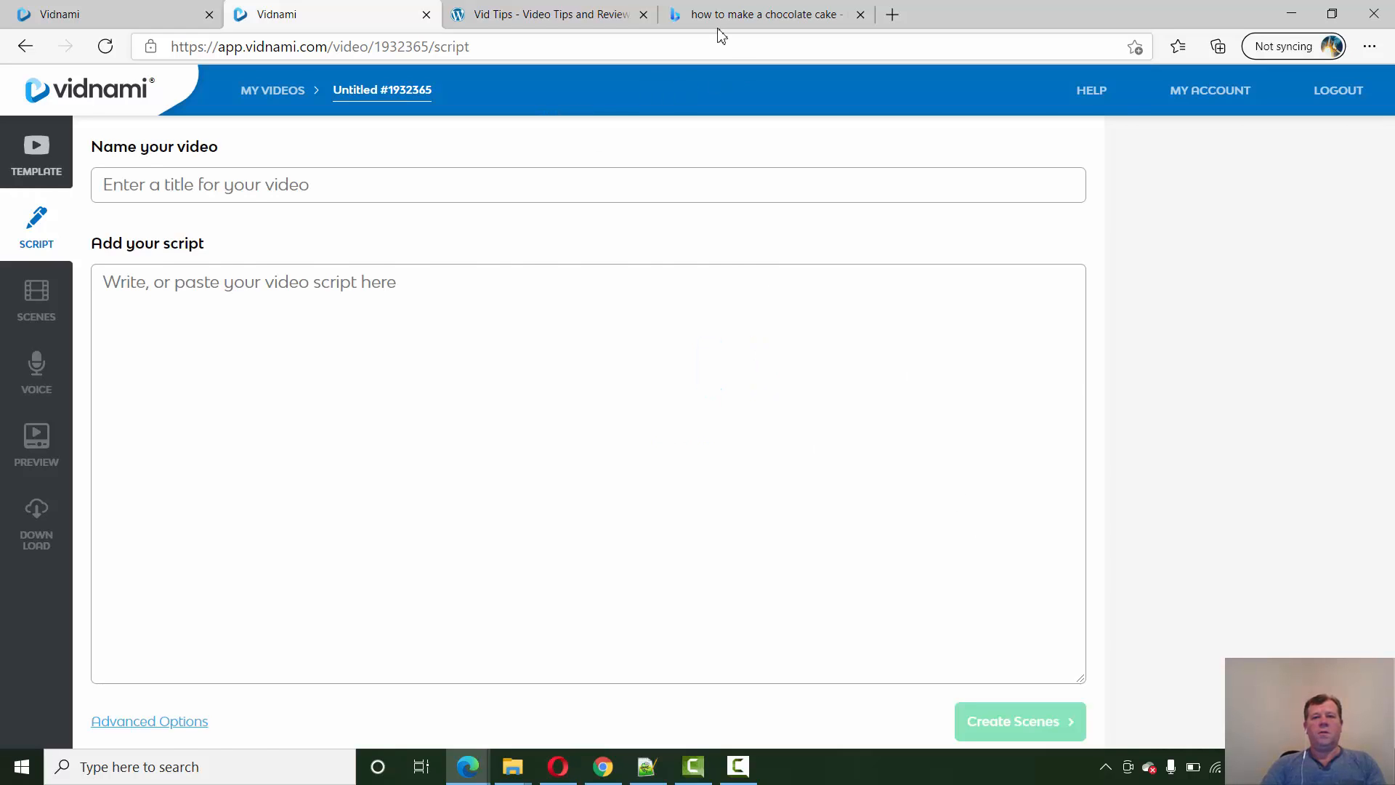
- In Bing's chocolate cake results, expand and select the 'What is a quick chocolate cupcake?' answer
left_click(764, 15)
left_click(502, 104)
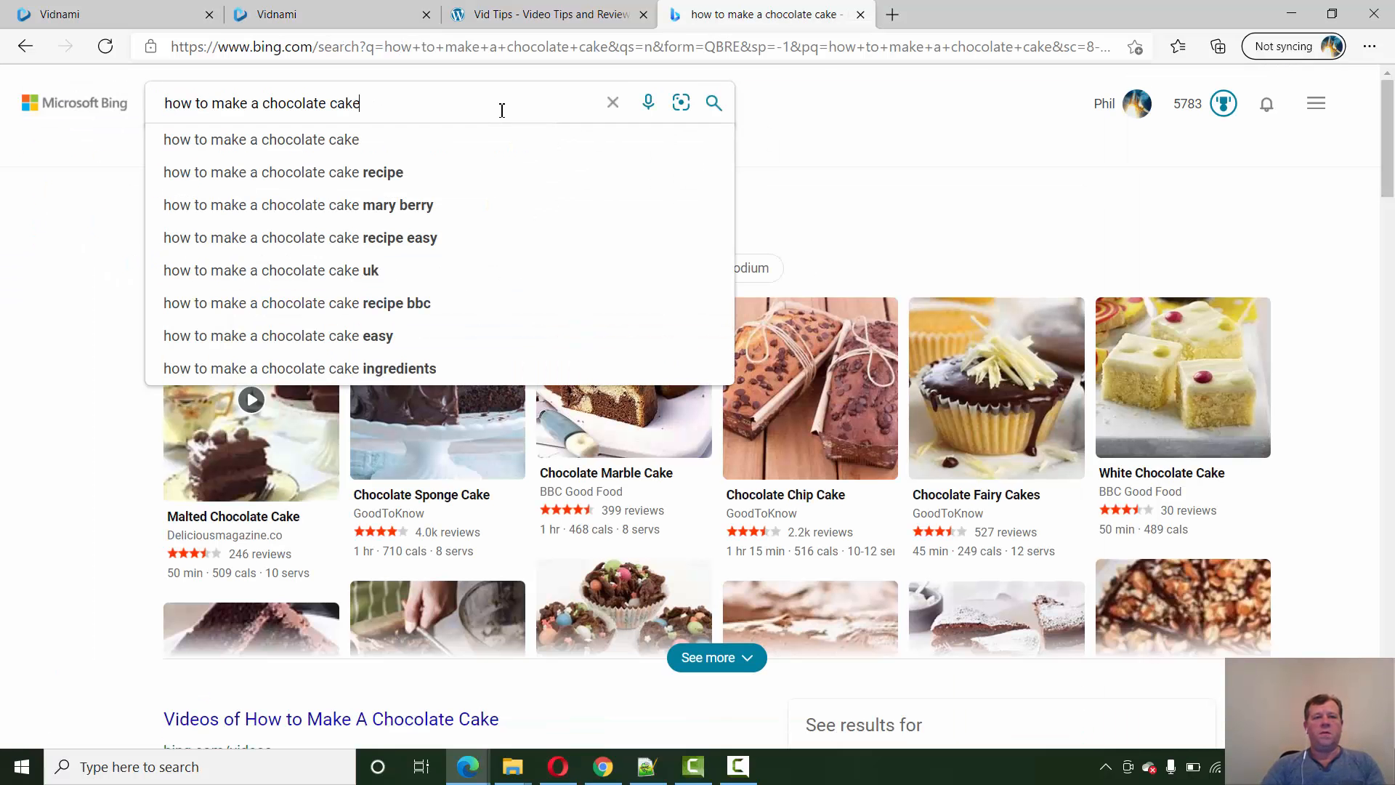
left_click(830, 137)
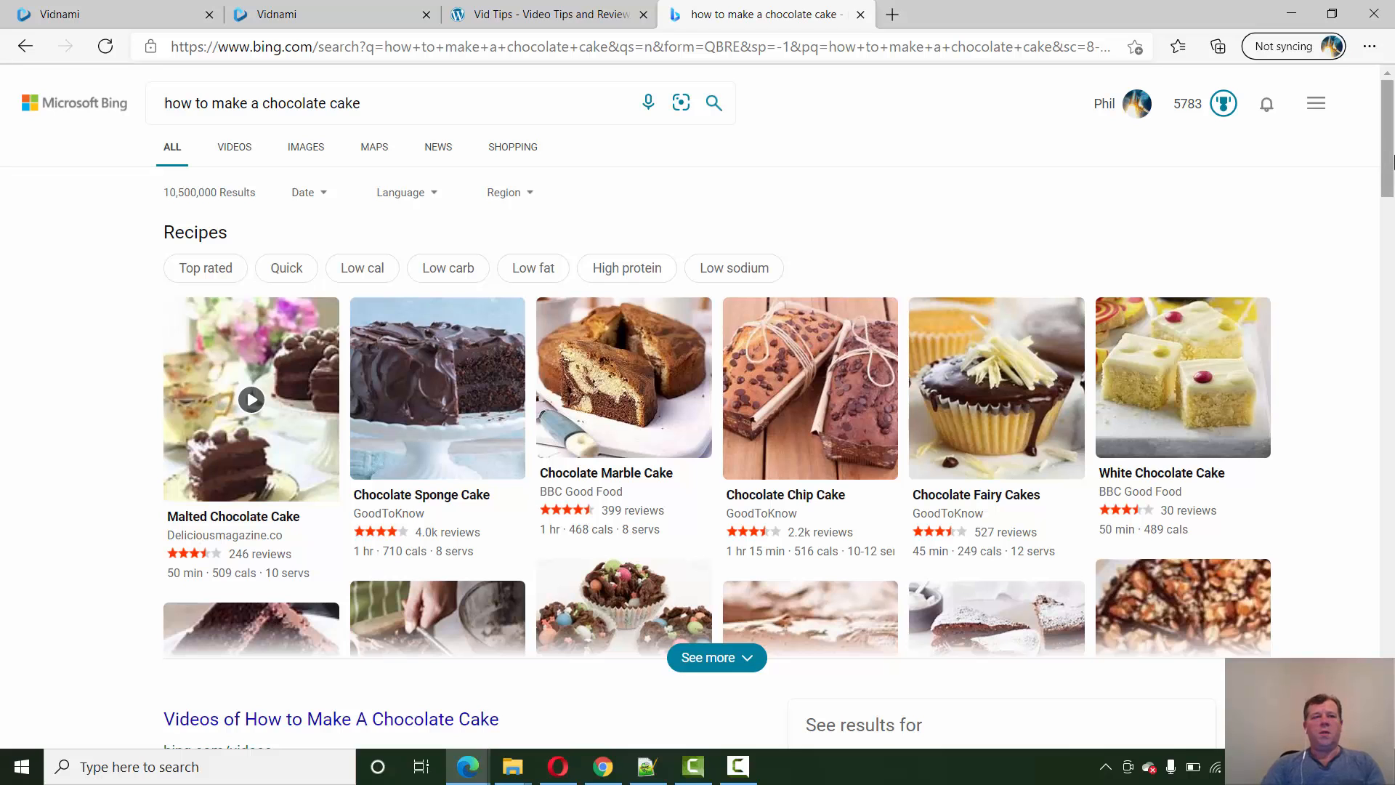
left_click_drag(1388, 161, 1387, 328)
left_click(278, 242)
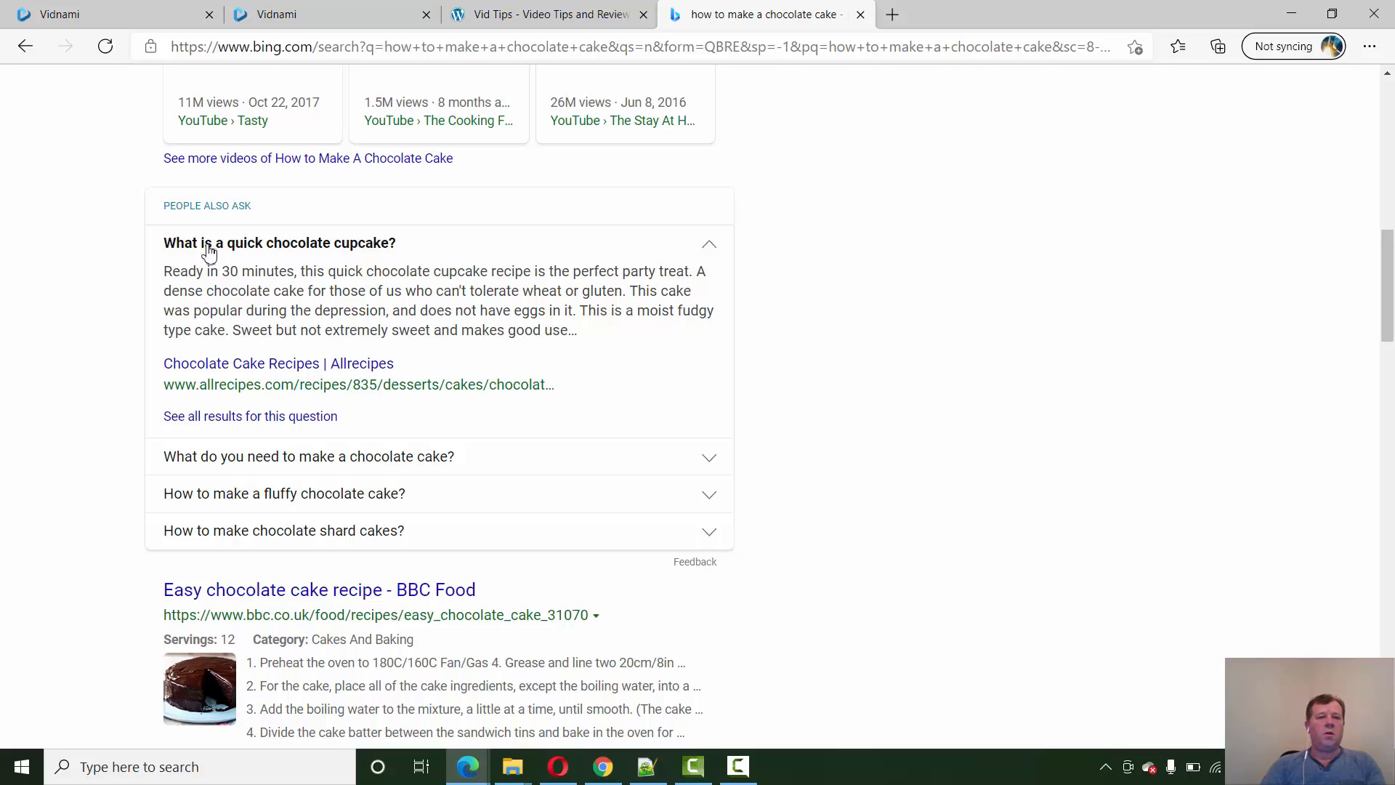
left_click_drag(164, 242, 647, 351)
key("ctrl+c")
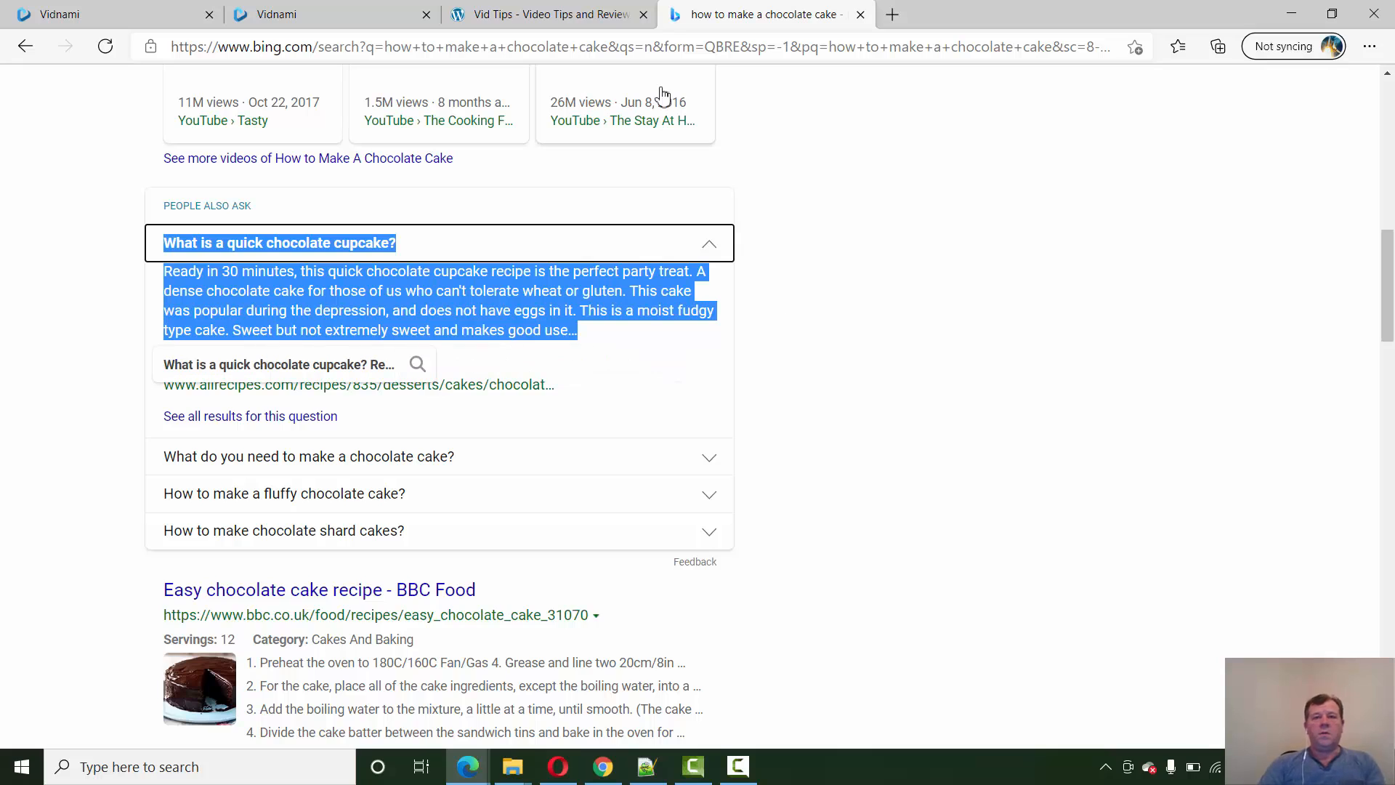
- Paste the cupcake text as the script and name the video 'What is a quick chocolate cupcake?'
left_click(387, 15)
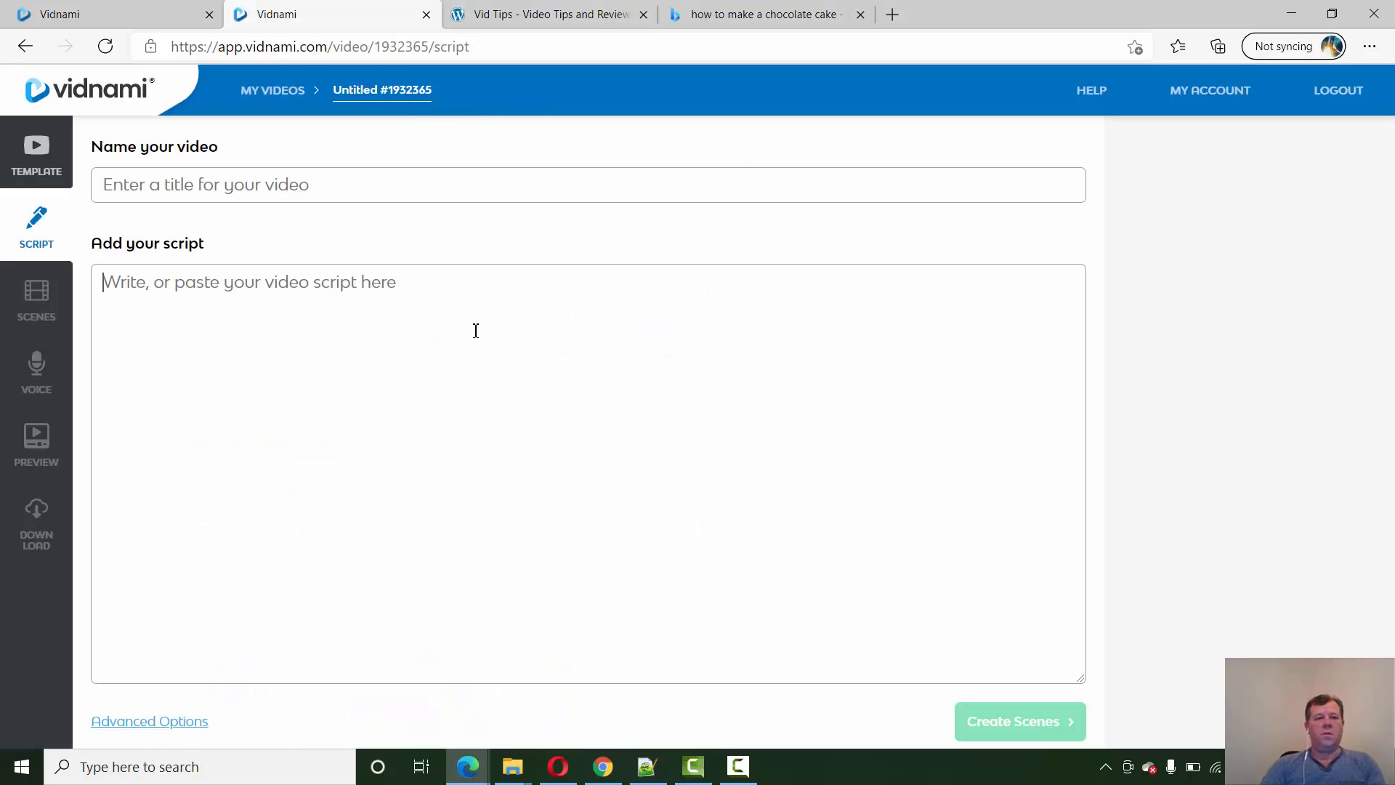
key("ctrl+v")
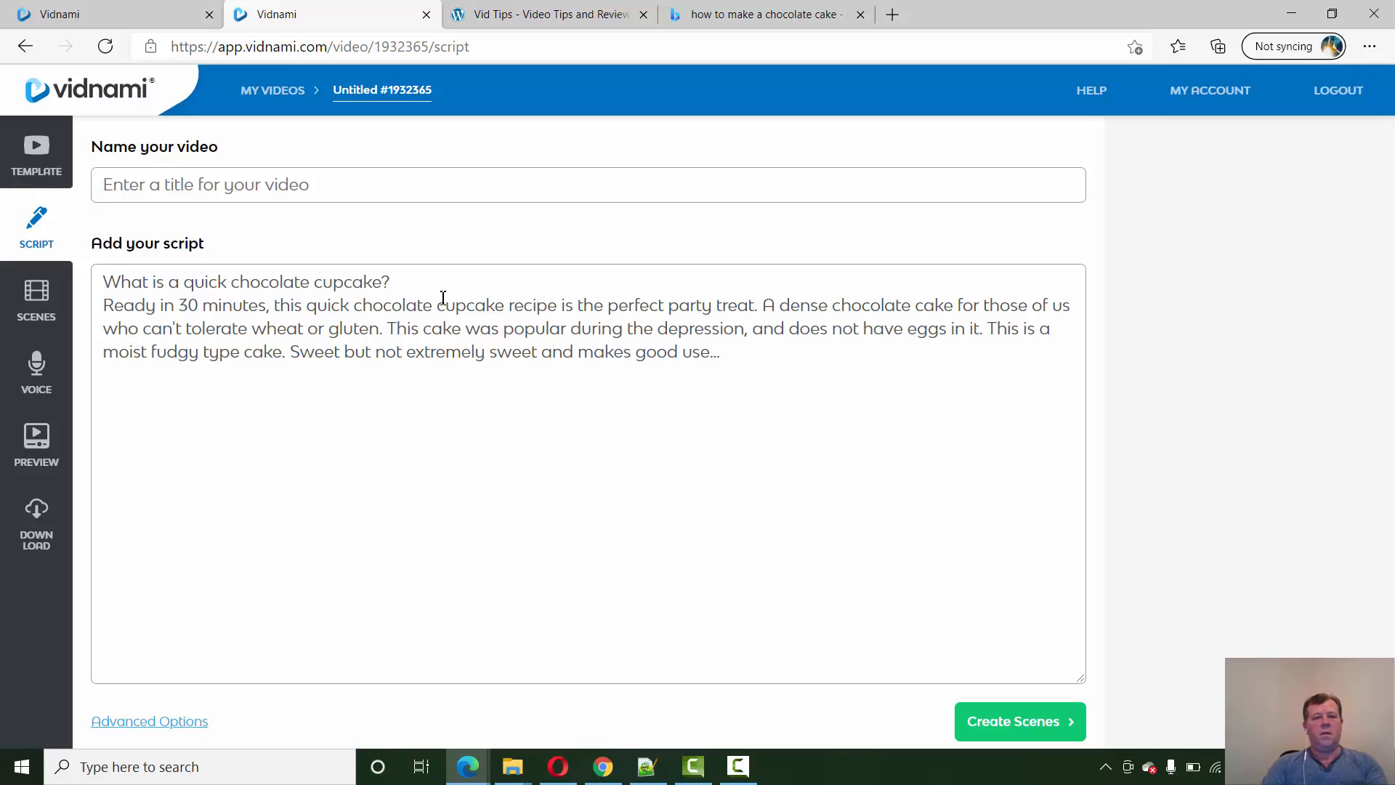
type("What is a quick chocolate cupcake?")
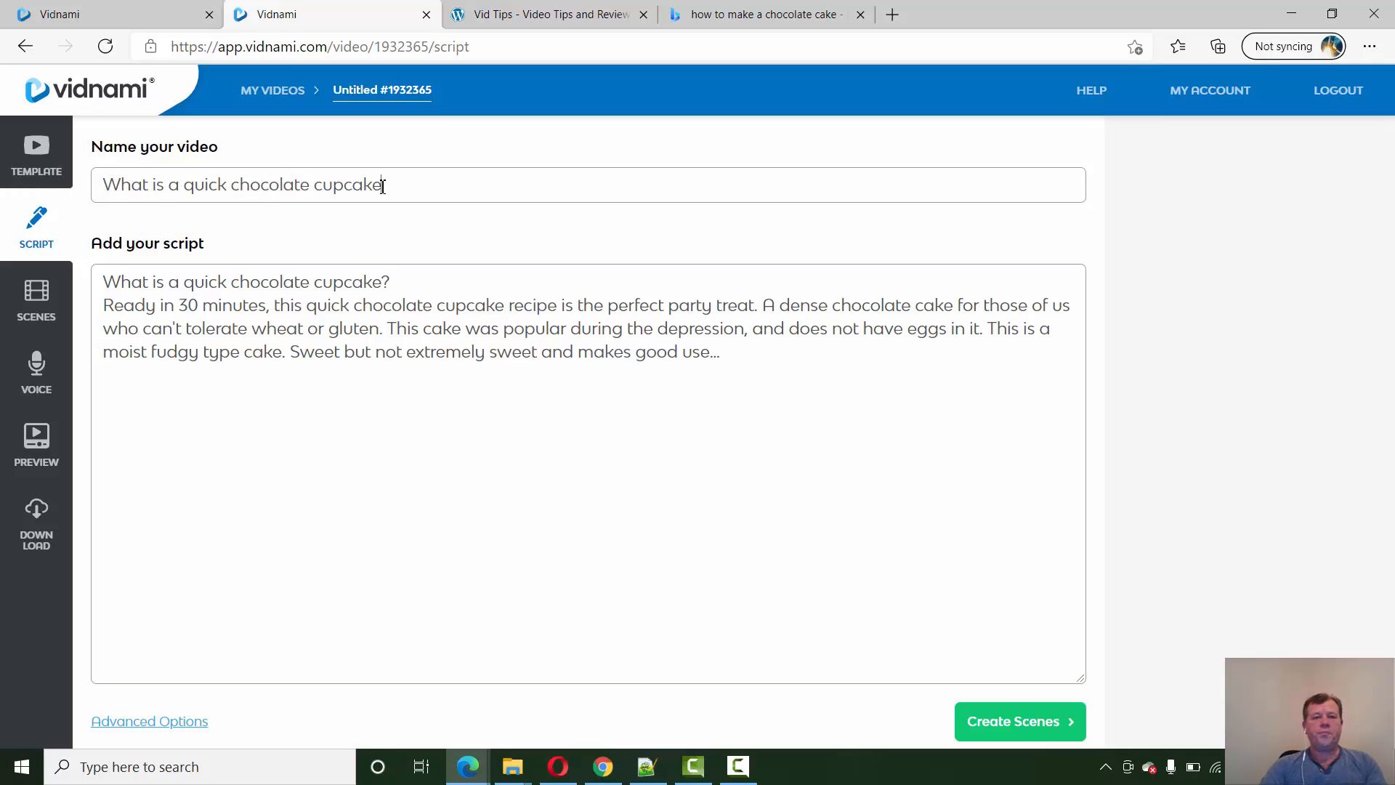
- Break the script into short paragraphs, one sentence or phrase per line
left_click(397, 306)
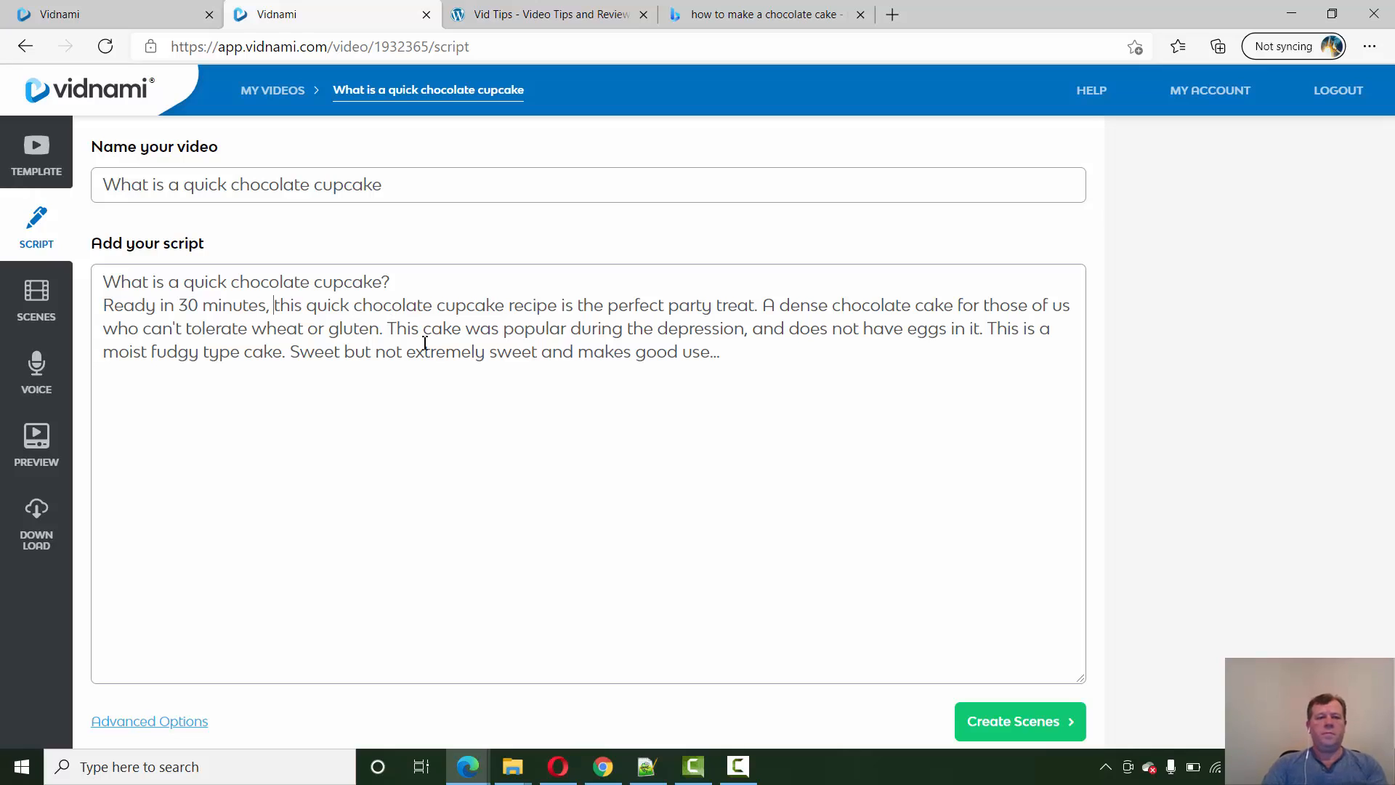
key("BackSpace")
key("BackSpace")
key("Return")
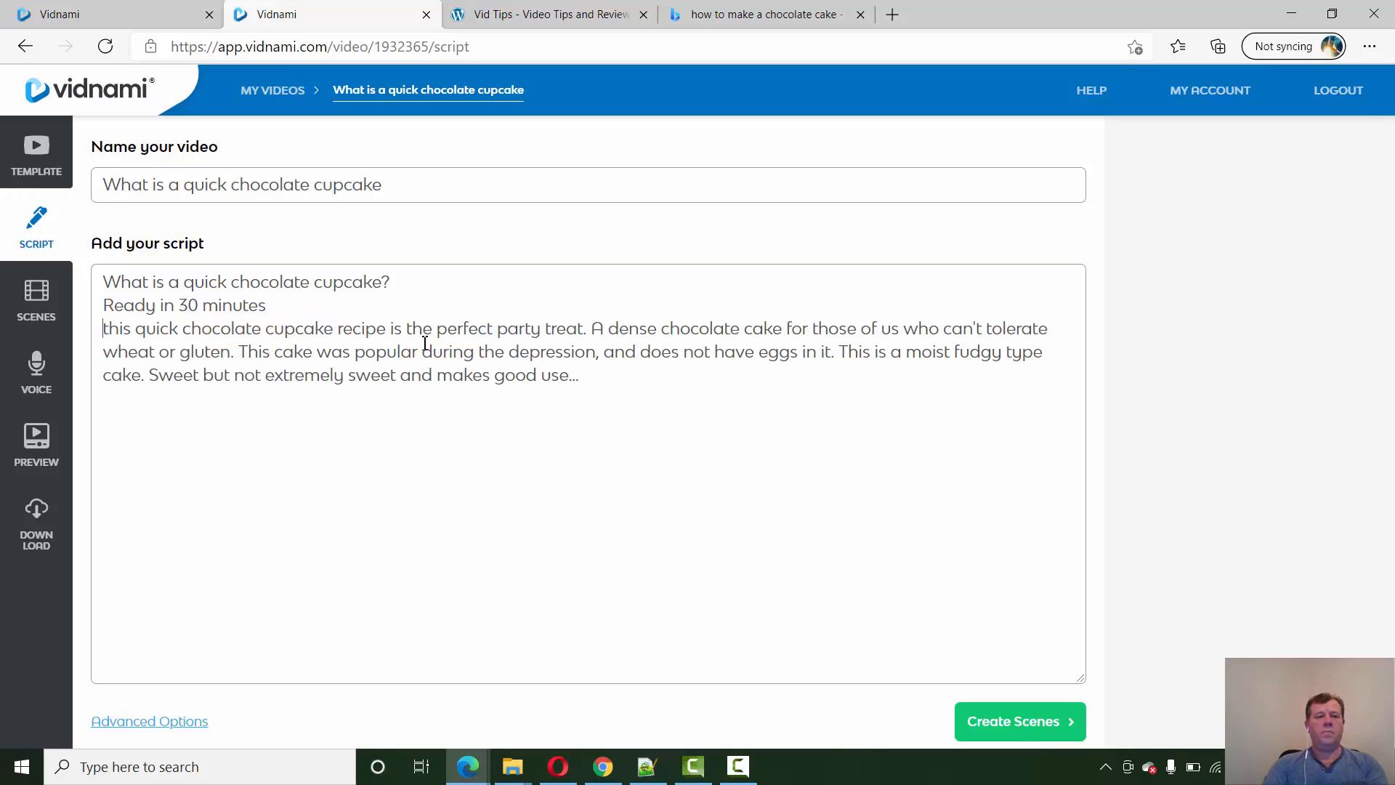
type("T")
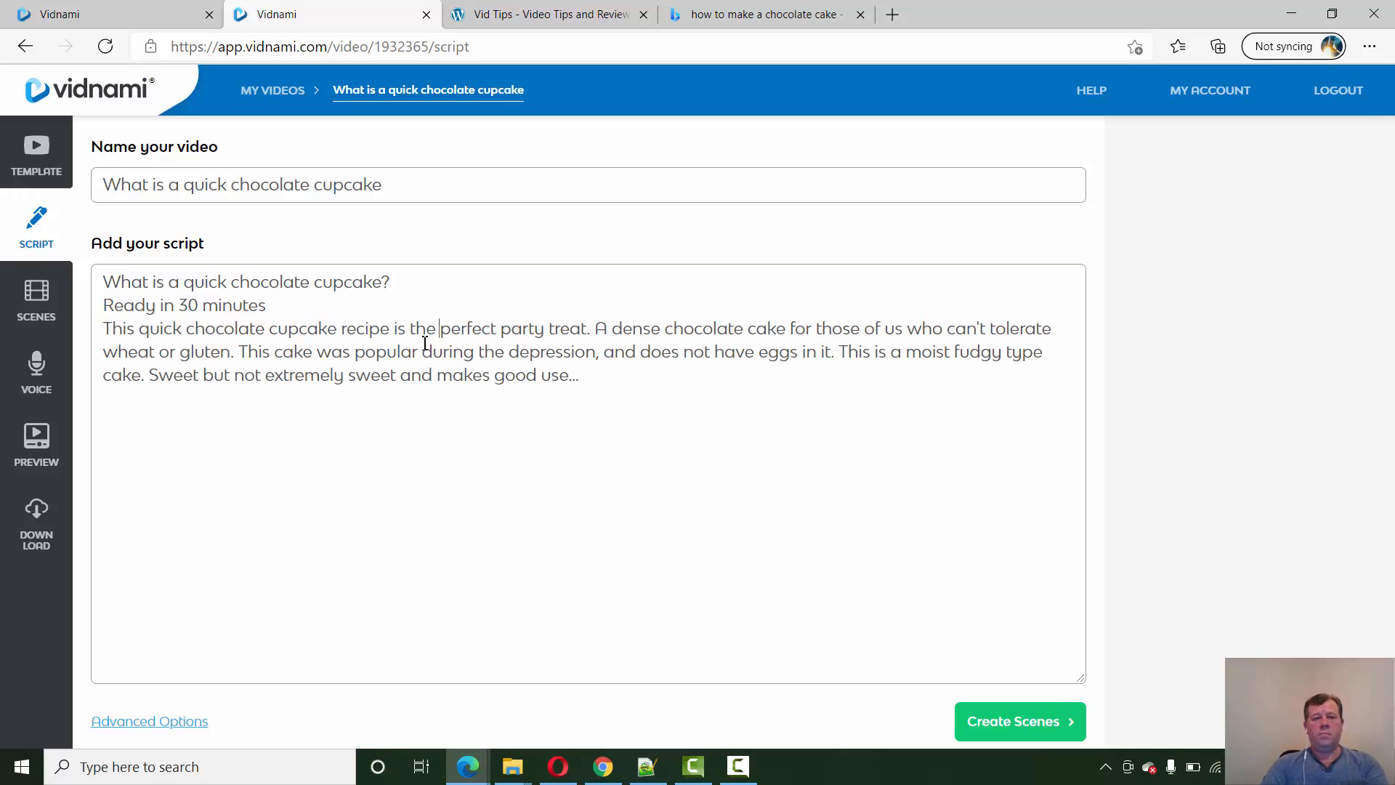
key("Return")
key("Return")
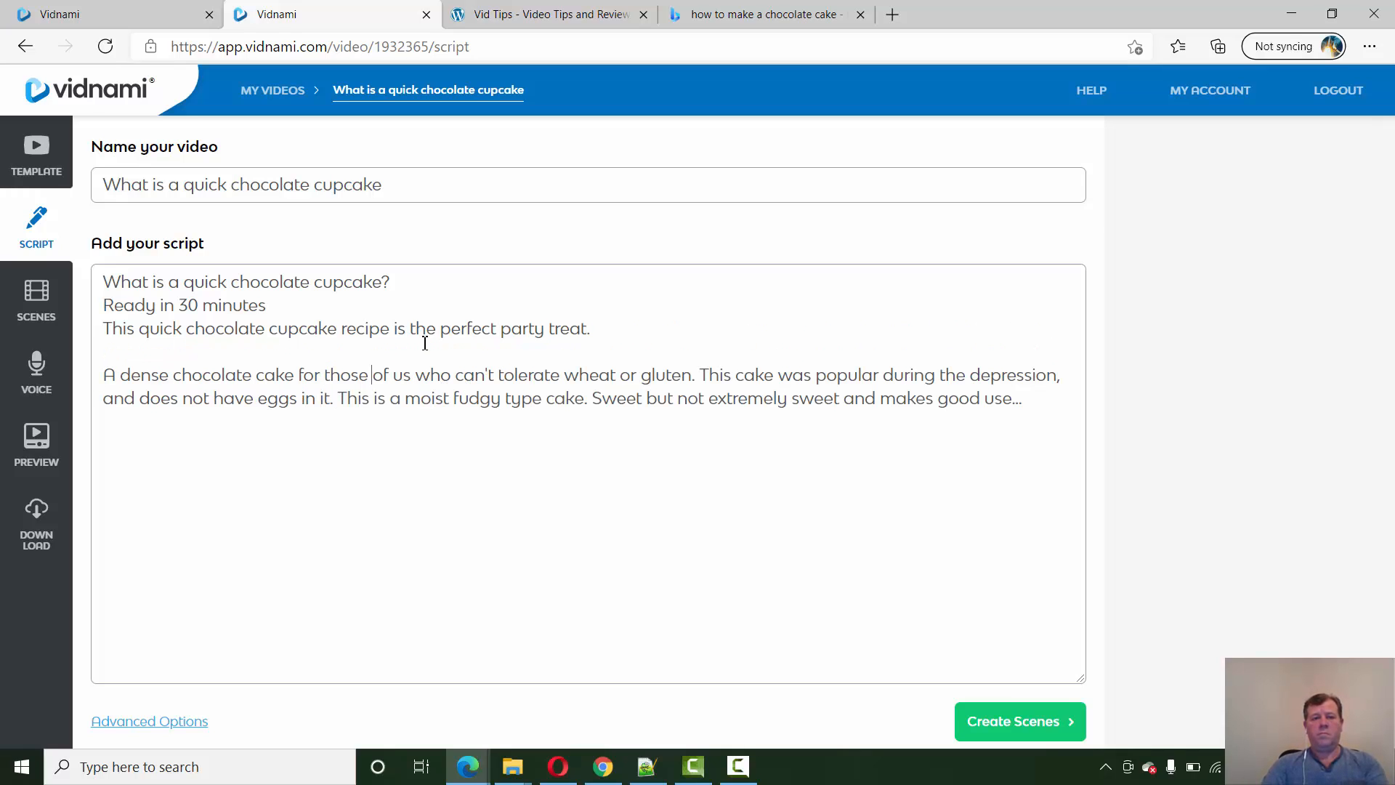
key("Return")
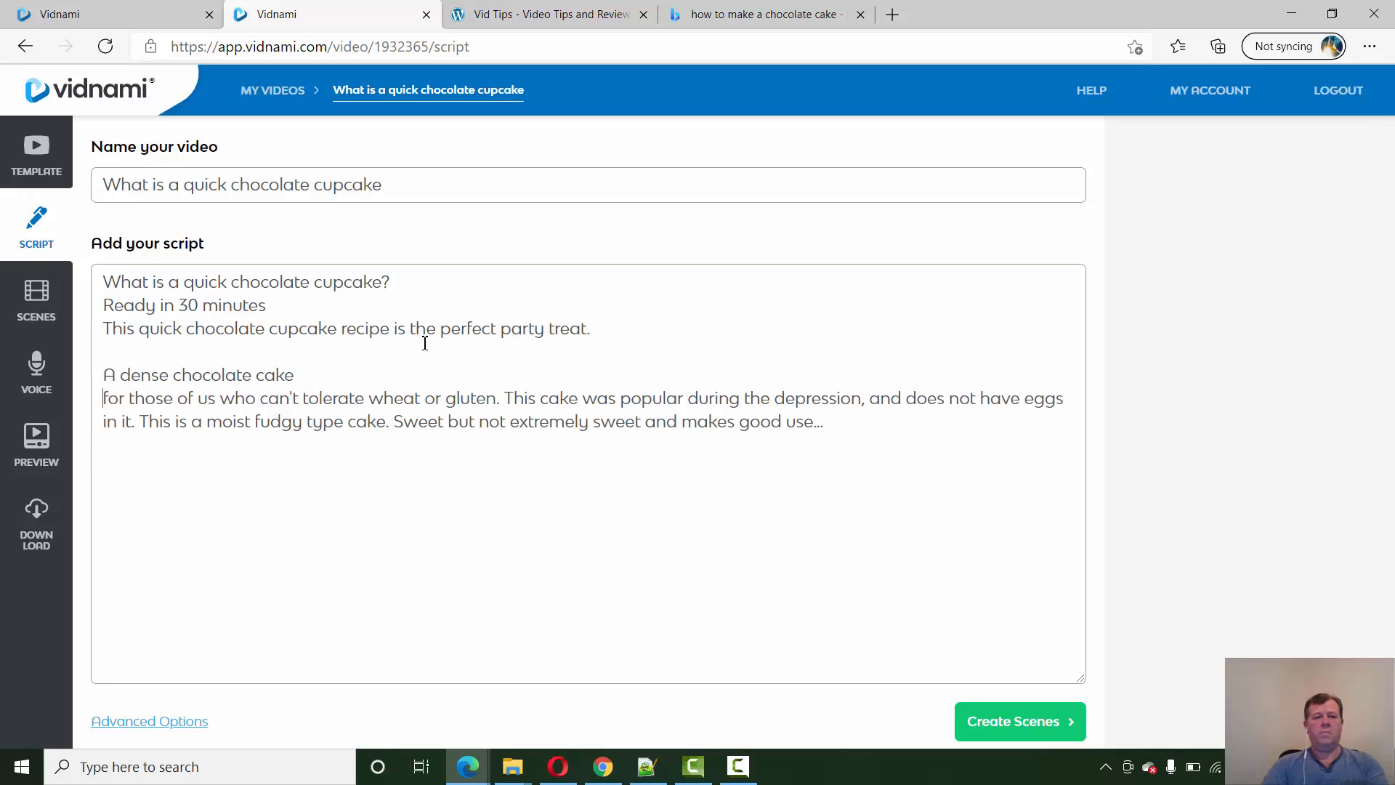
key("Return")
key("Return")
key("Return")
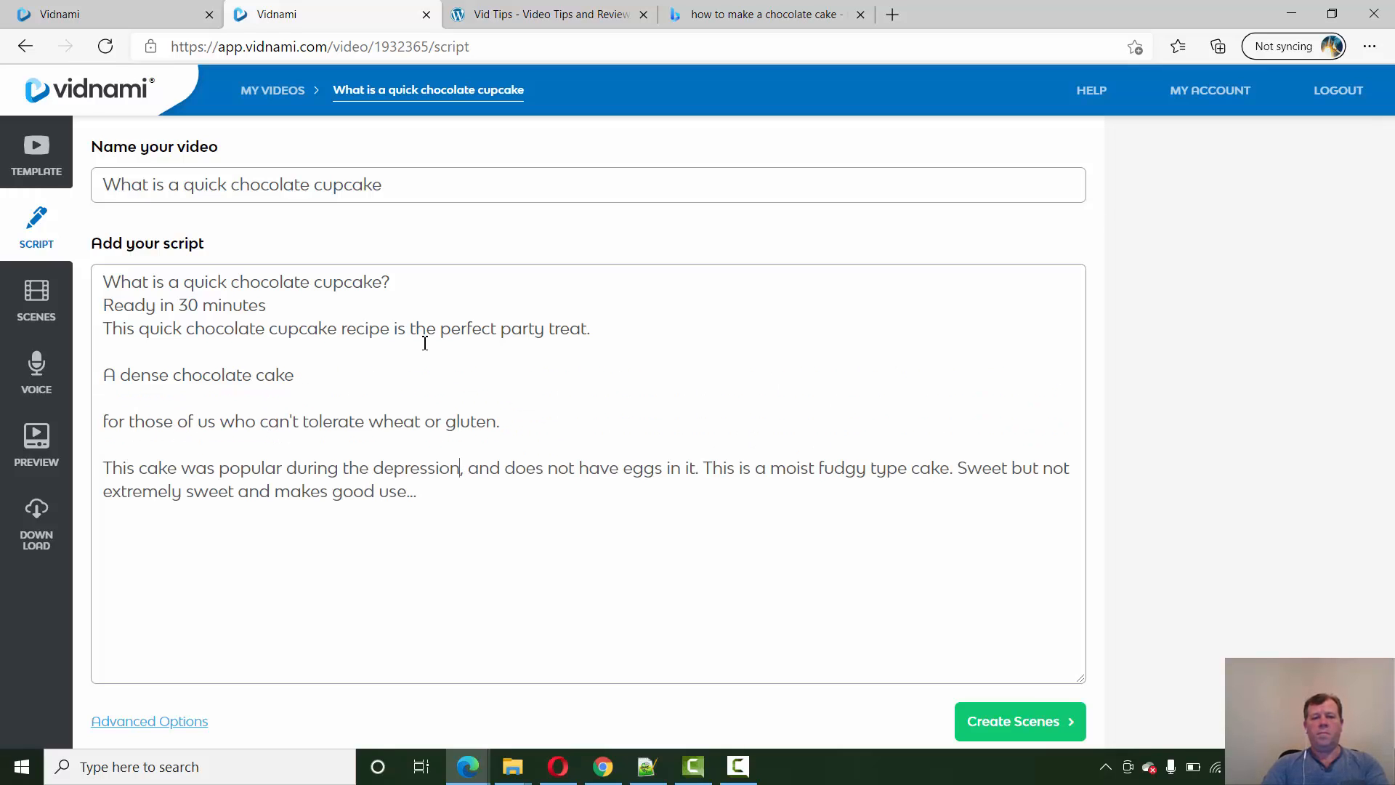
key("Return")
key("Return")
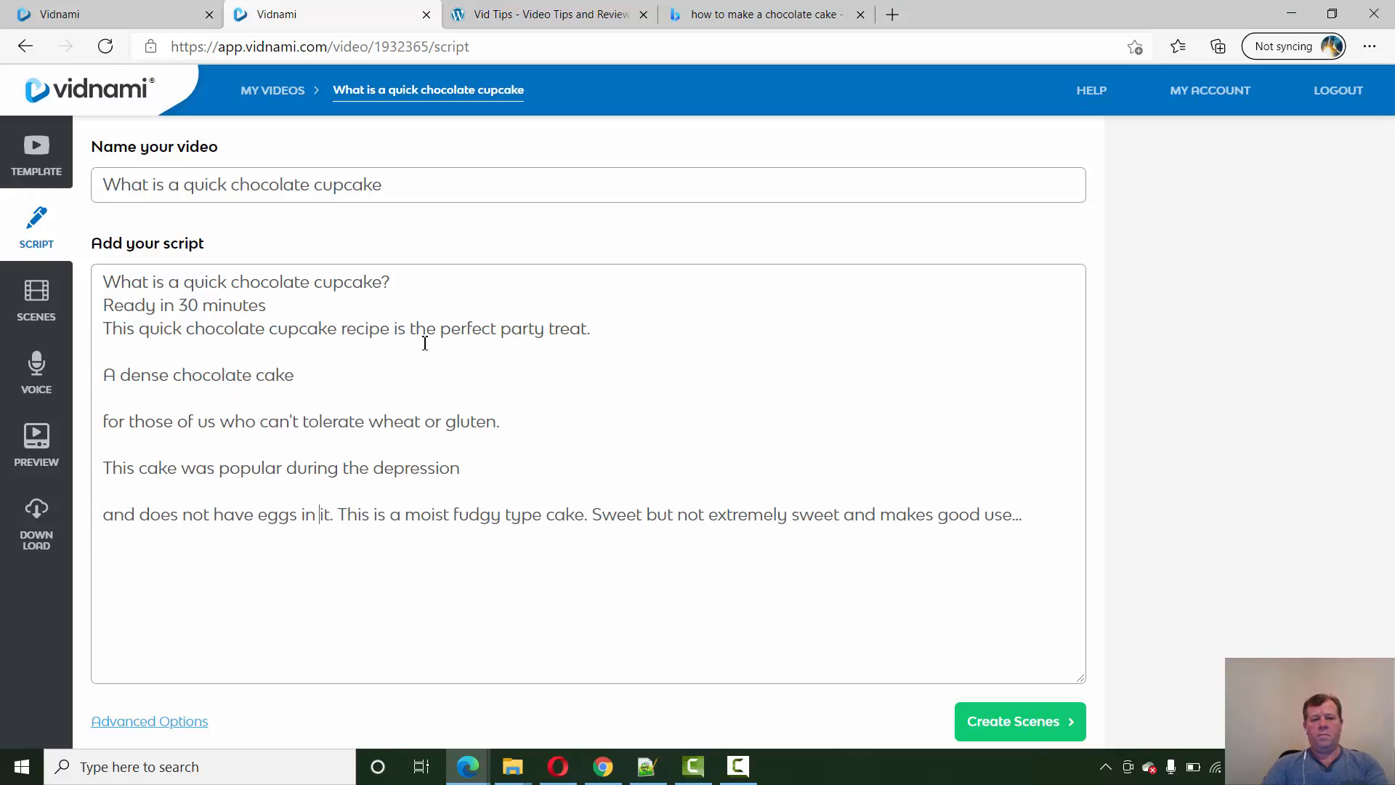
key("Return")
key("Return")
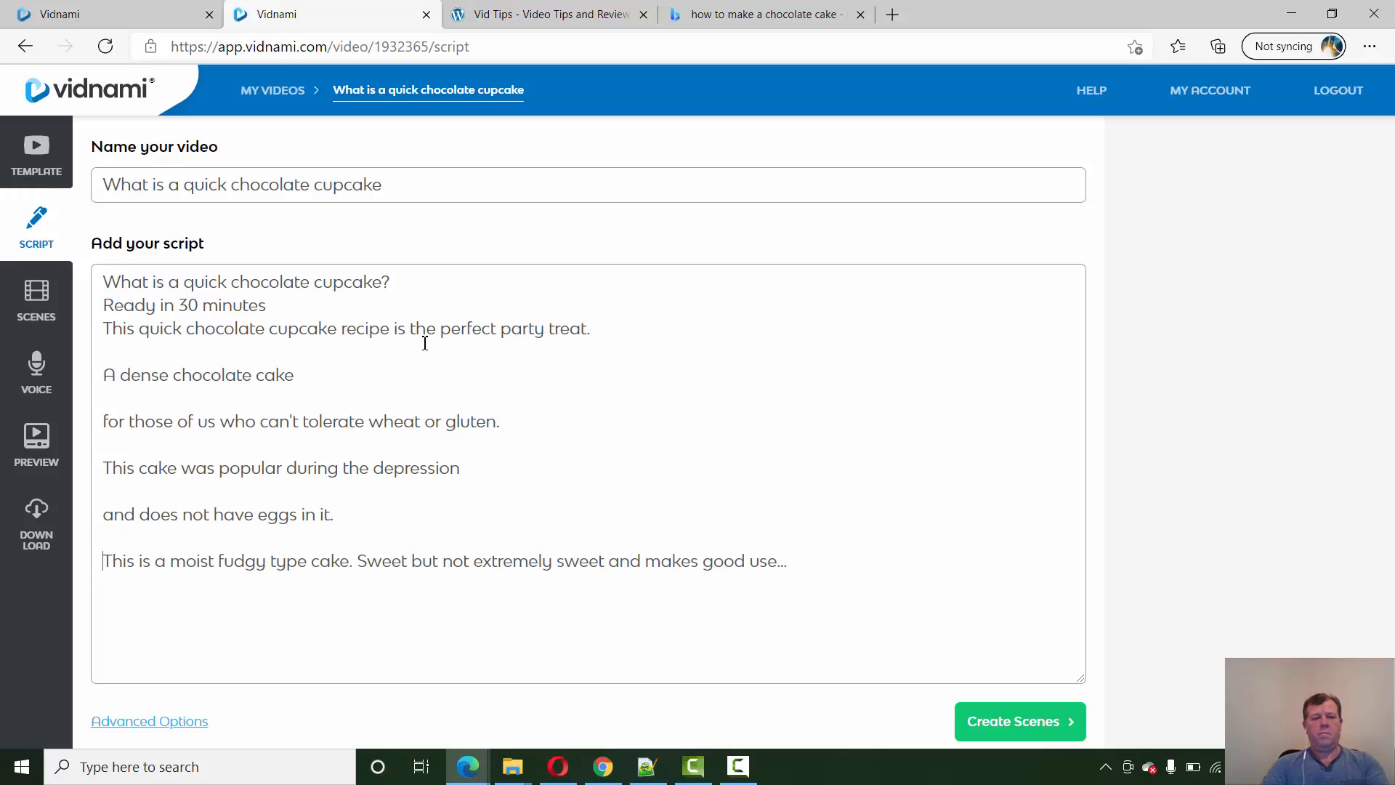
key("Return")
key("Return")
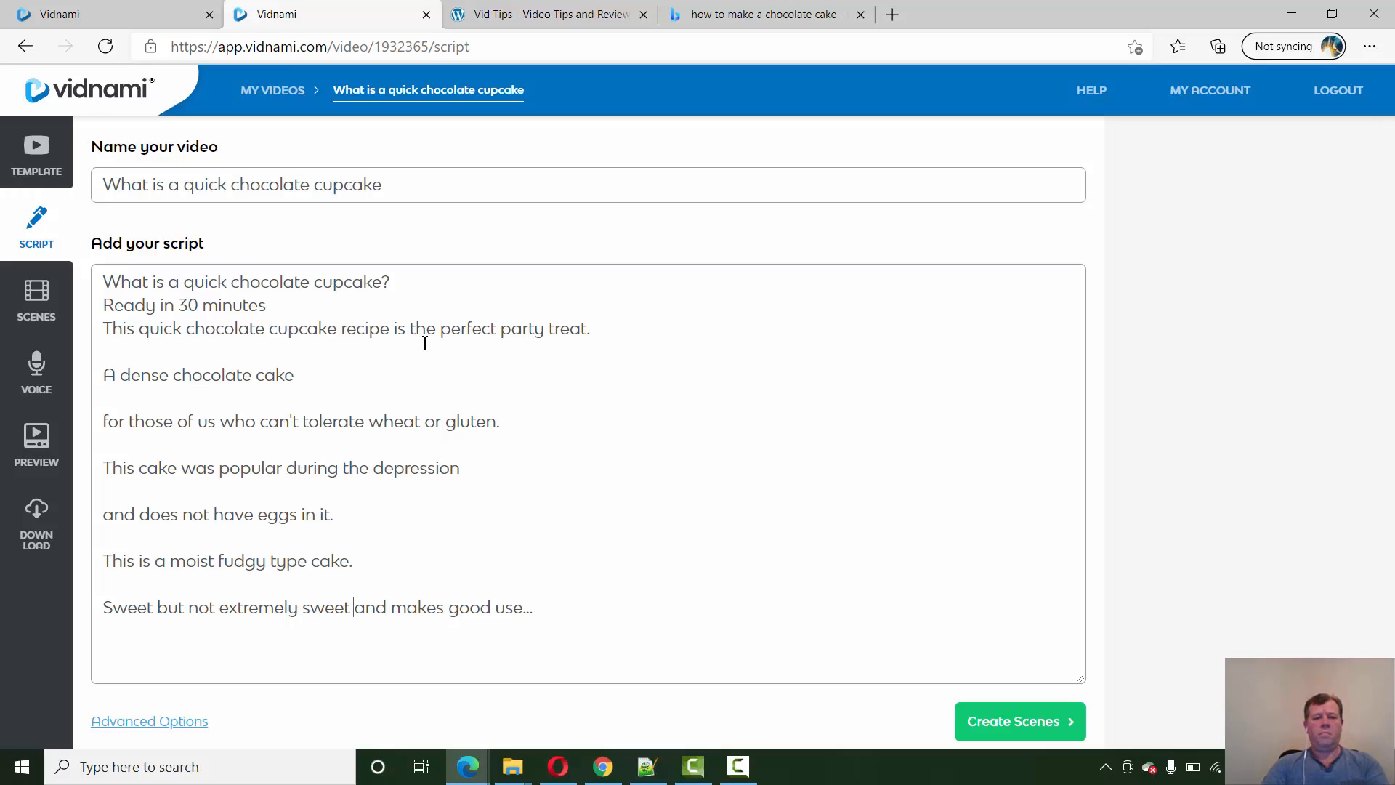
key("Return")
key("Return")
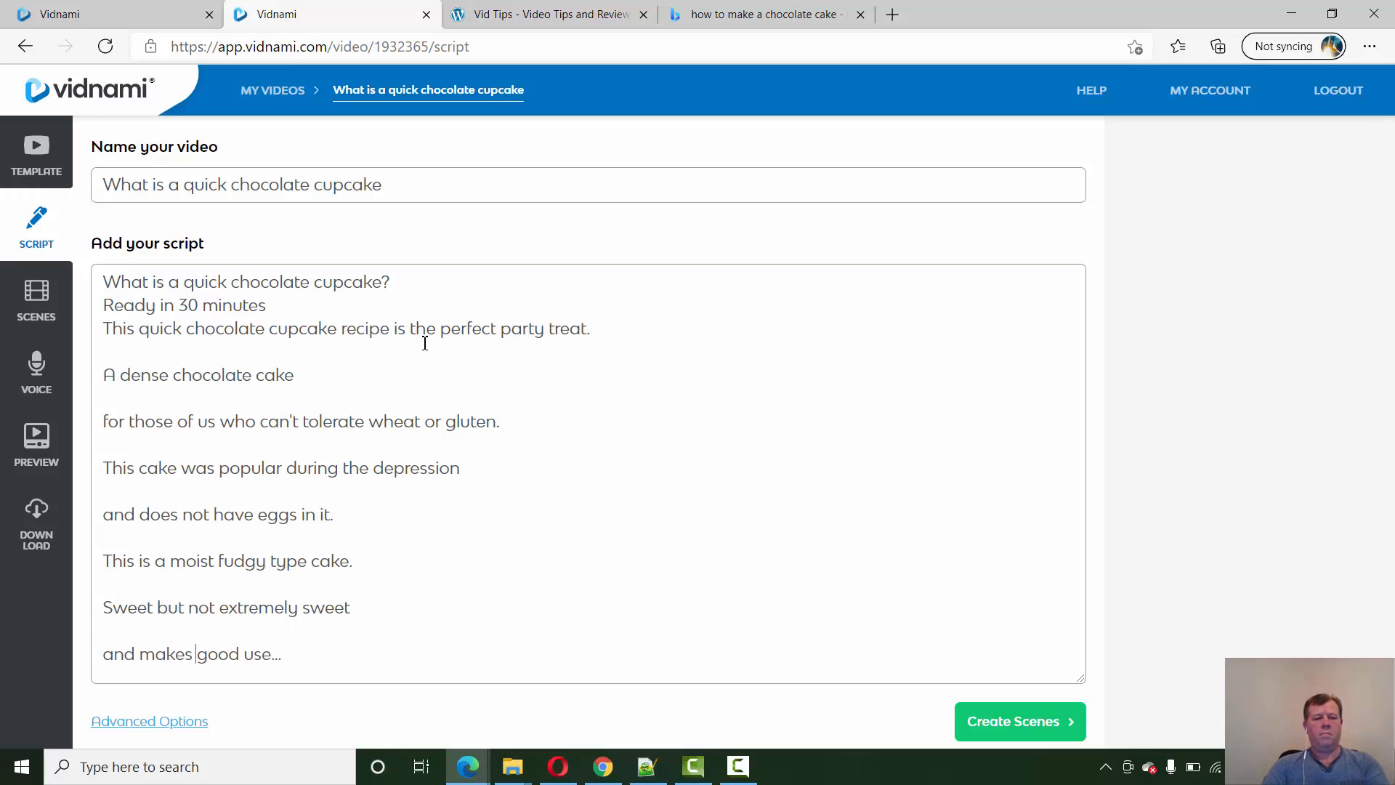
- Replace 'makes good use' with 'tastes great' in the last line
key("ctrl+shift+Left")
type("tatses")
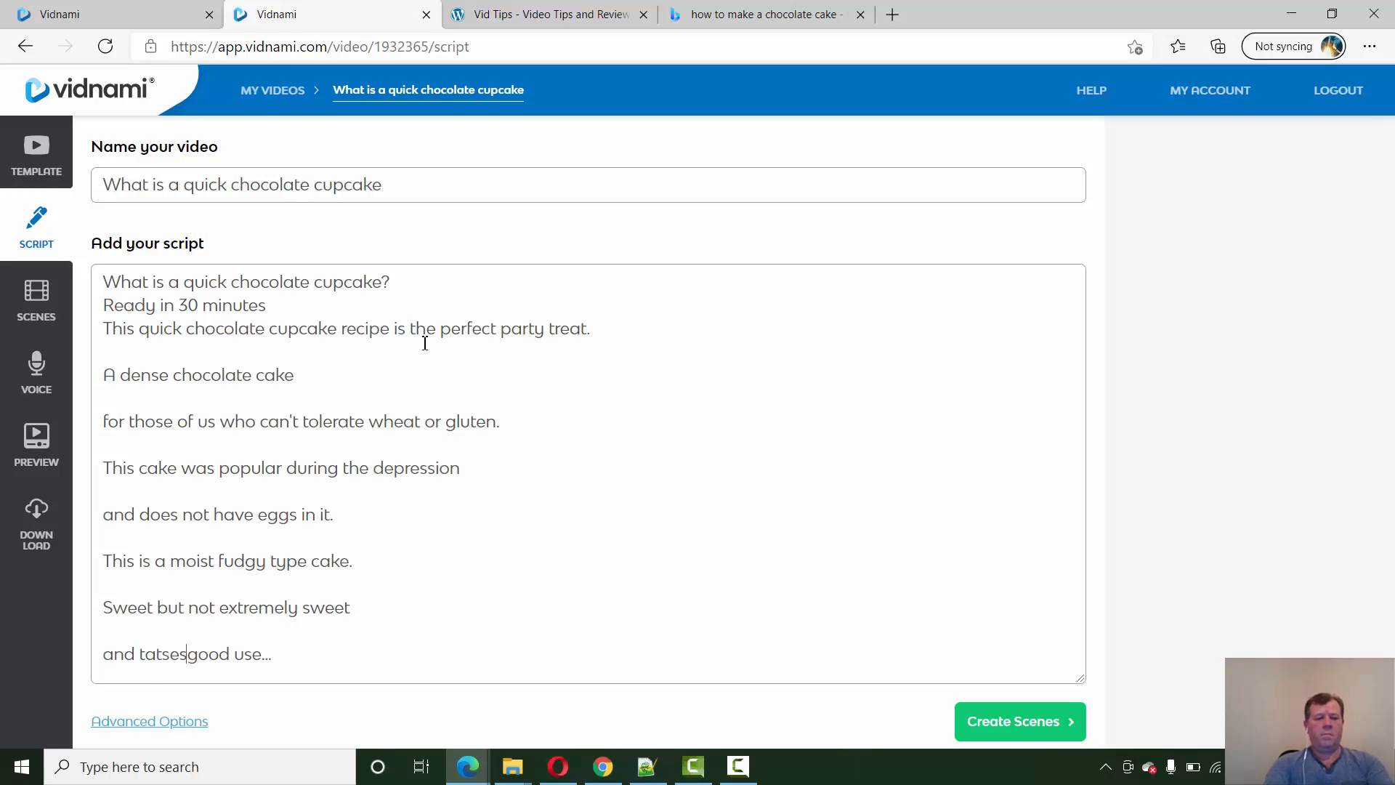
key("ctrl+shift+Right")
key("ctrl+shift+Right")
type("great")
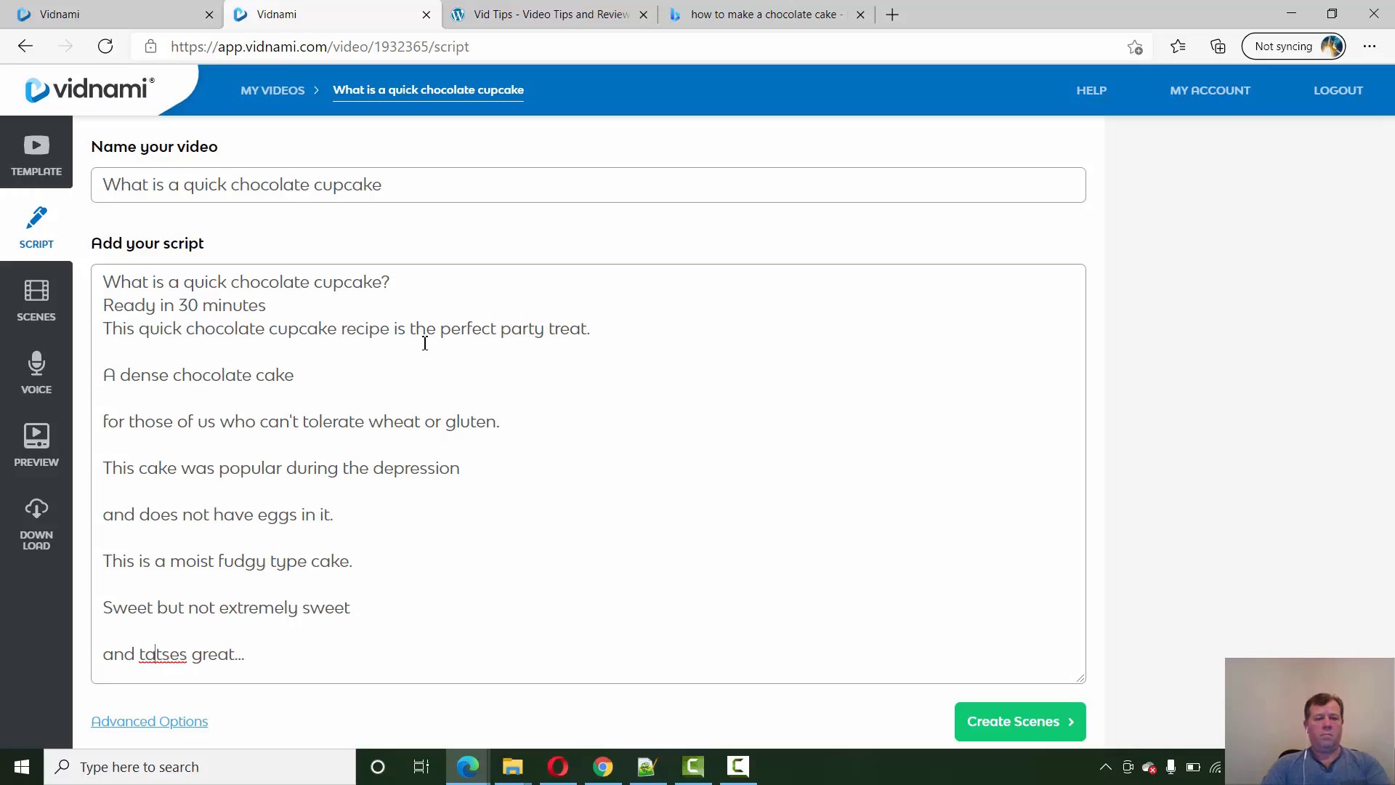
key("BackSpace")
type("st")
key("Delete")
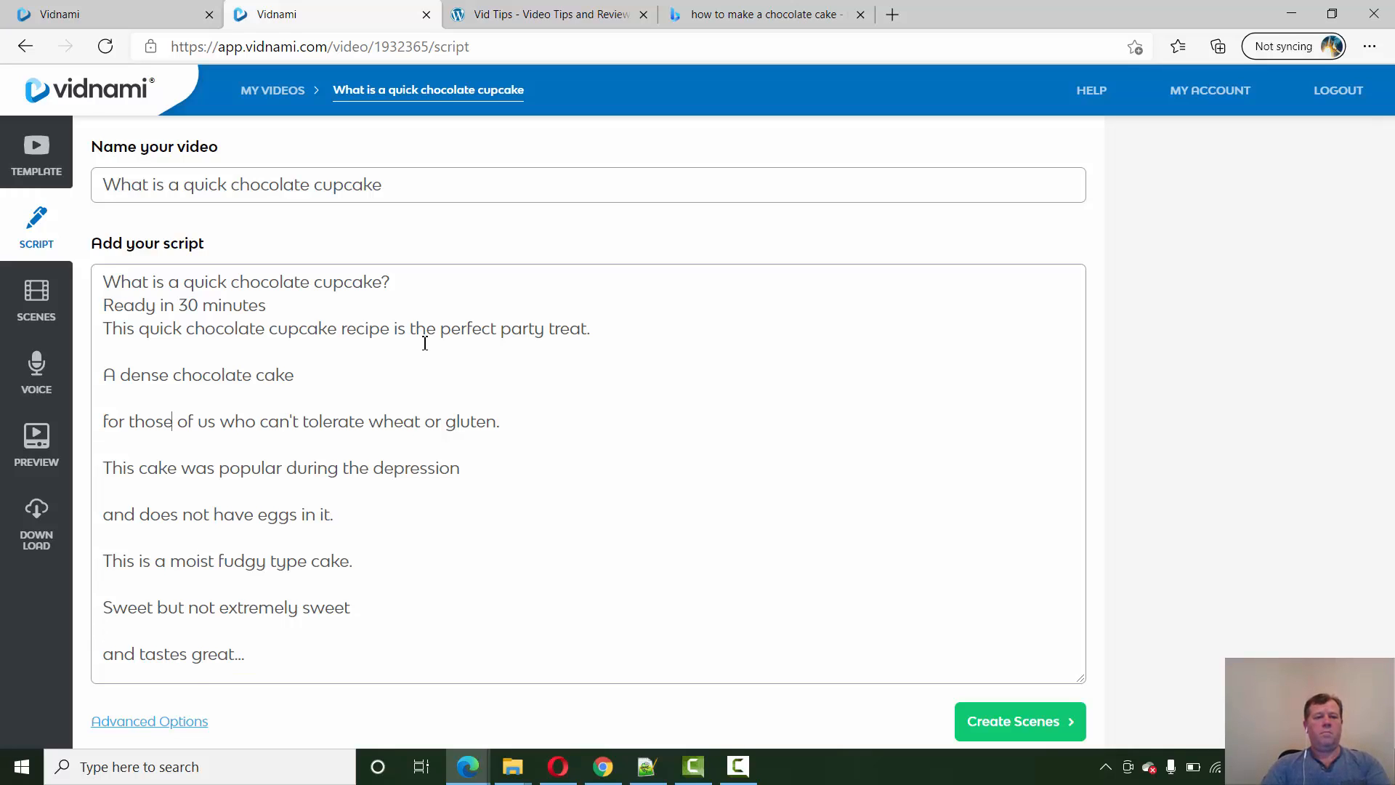
- Split the remaining long lines, including 'for those of us' and the recipe sentence
key("Return")
key("Return")
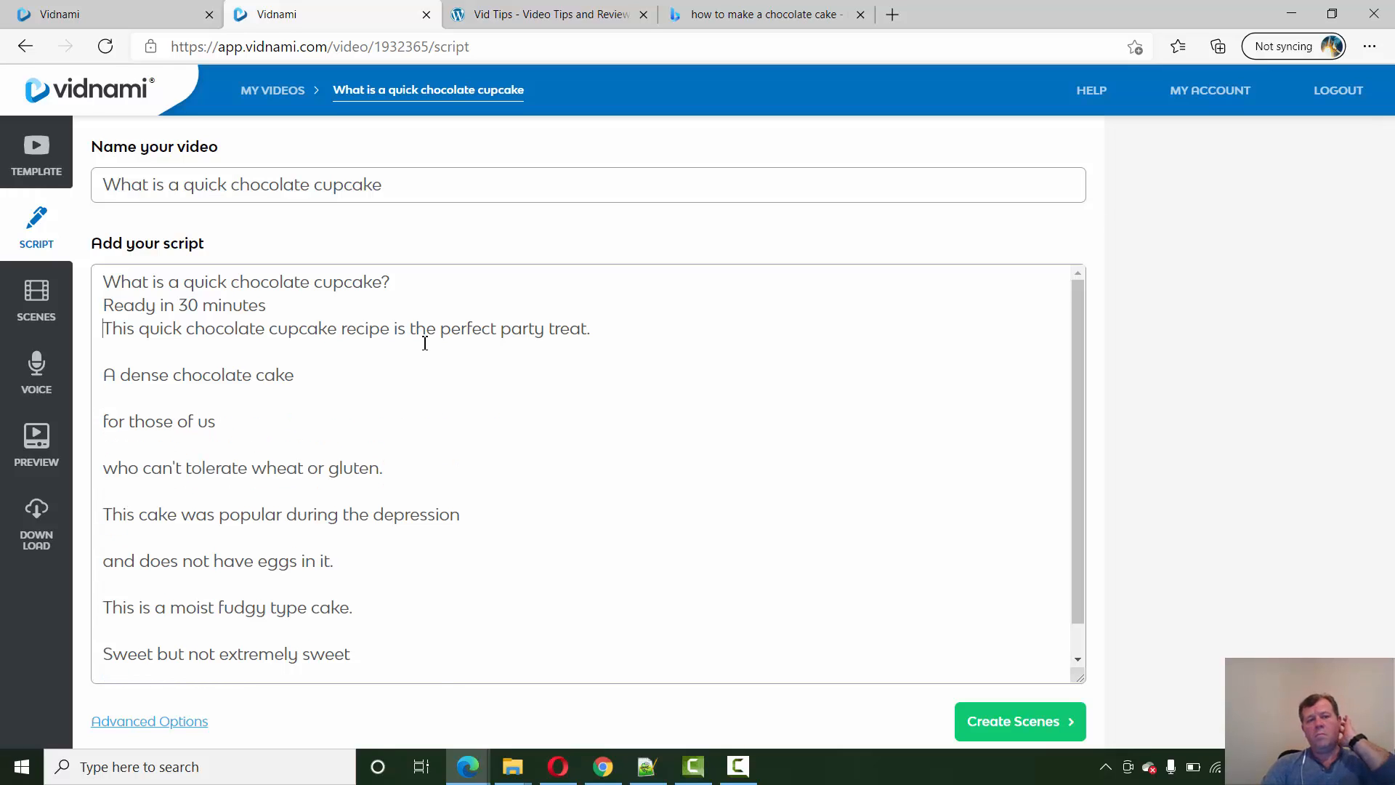
key("Return")
key("Down")
key("Down")
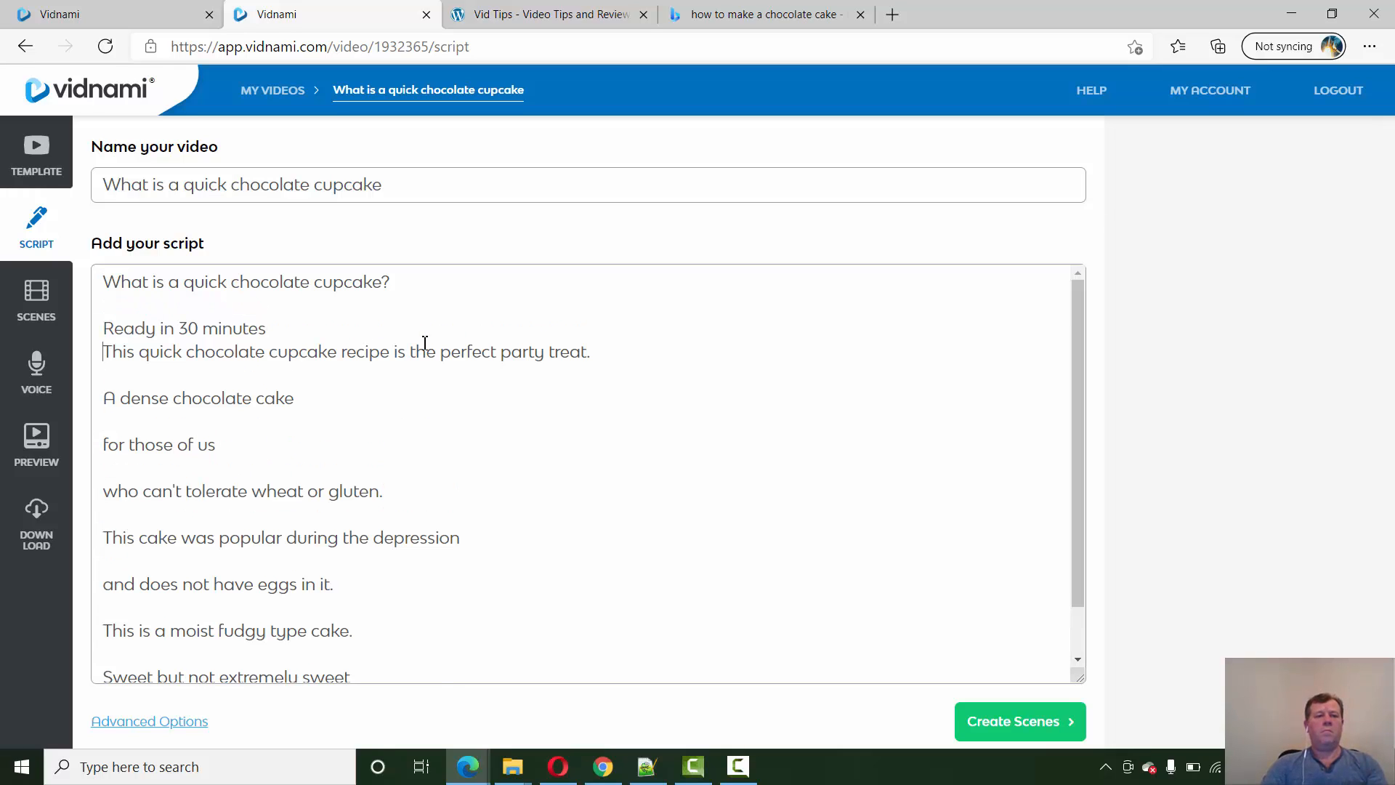
key("Return")
key("BackSpace")
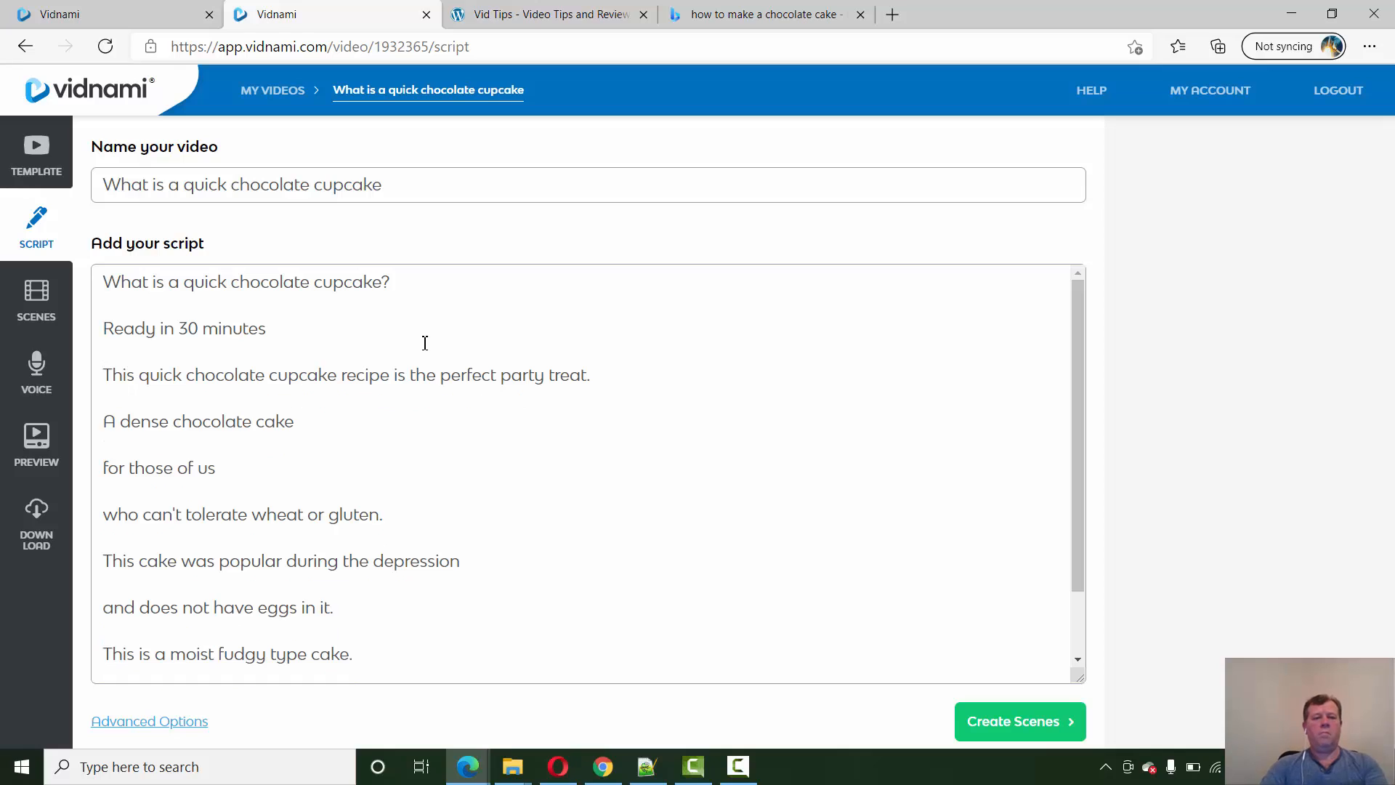
key("Return")
key("Return")
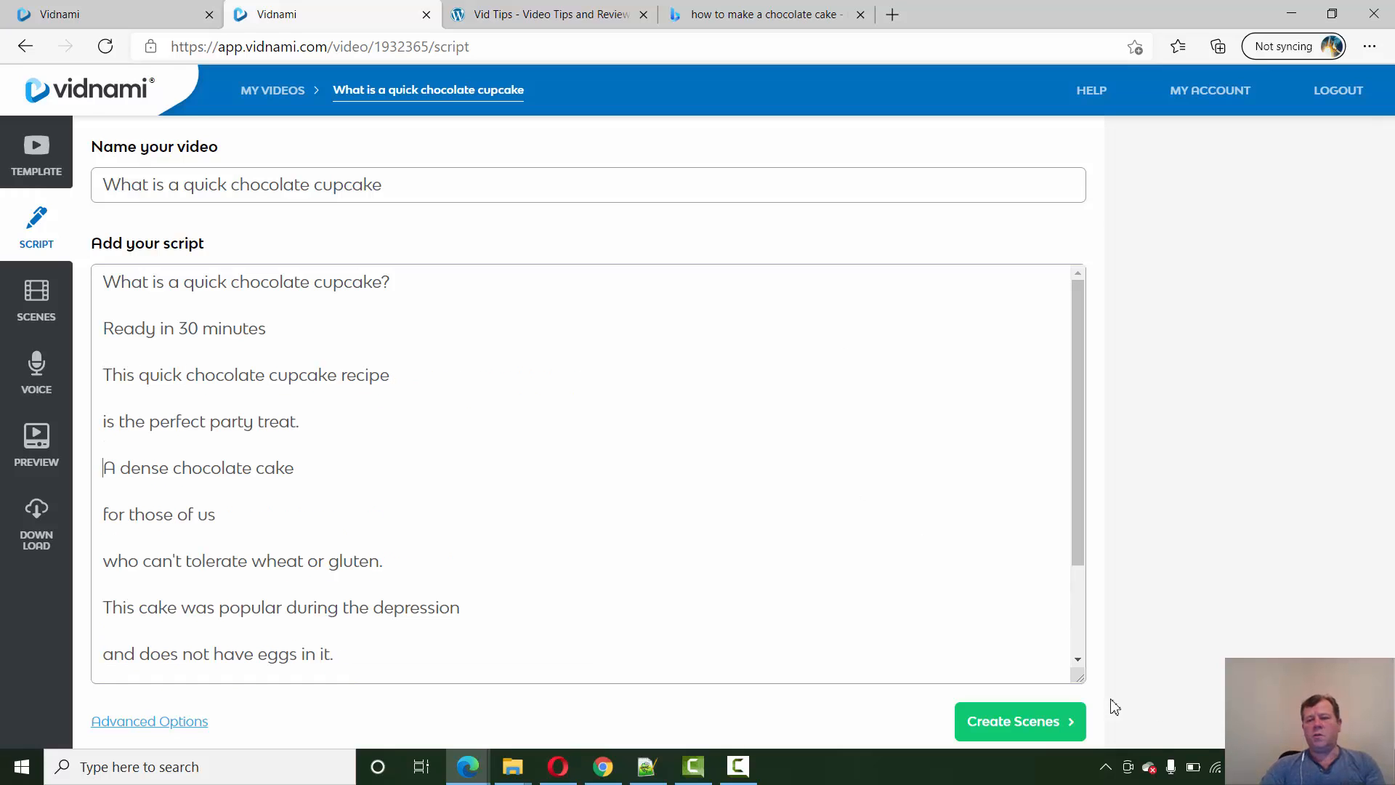
- Generate the twelve scenes from the edited cupcake script
left_click(1019, 720)
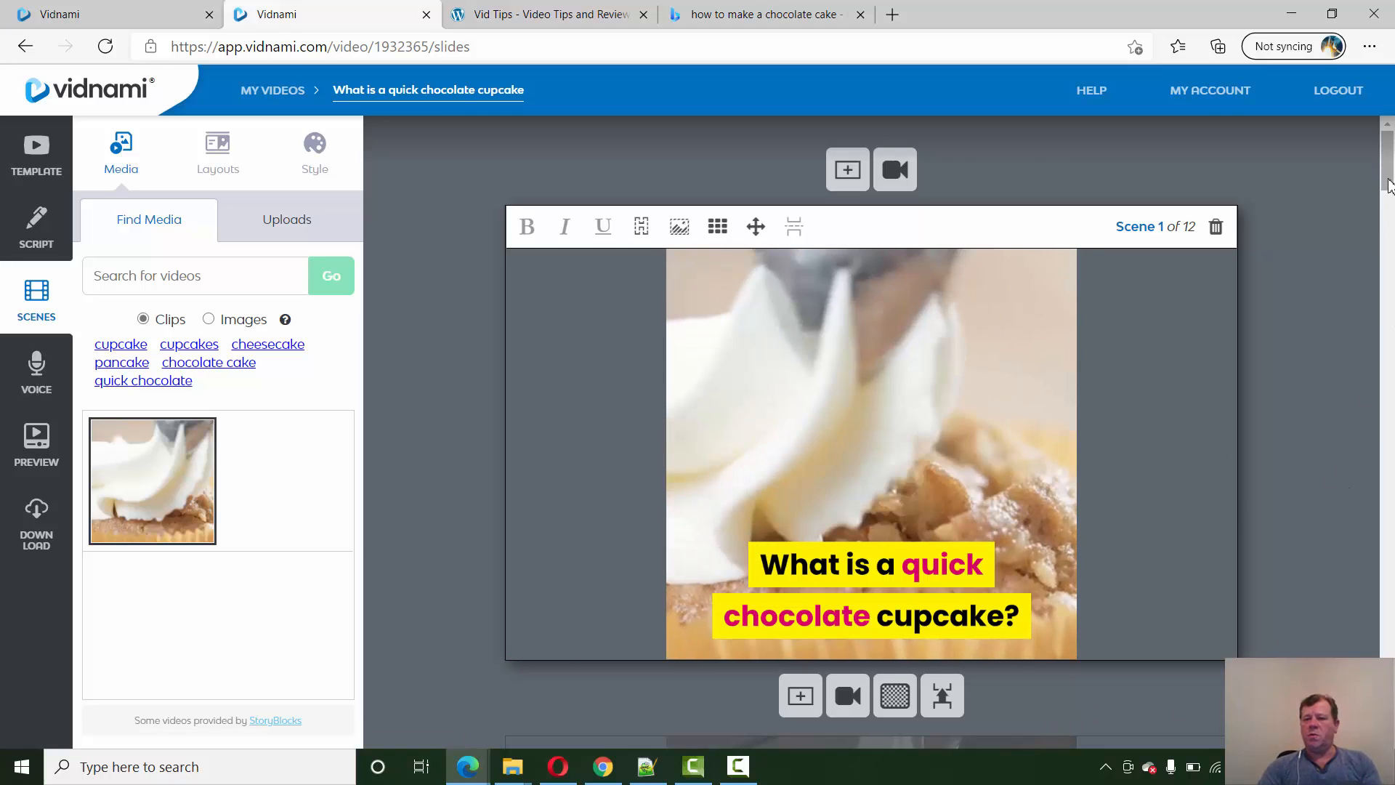
left_click_drag(1388, 183, 1388, 658)
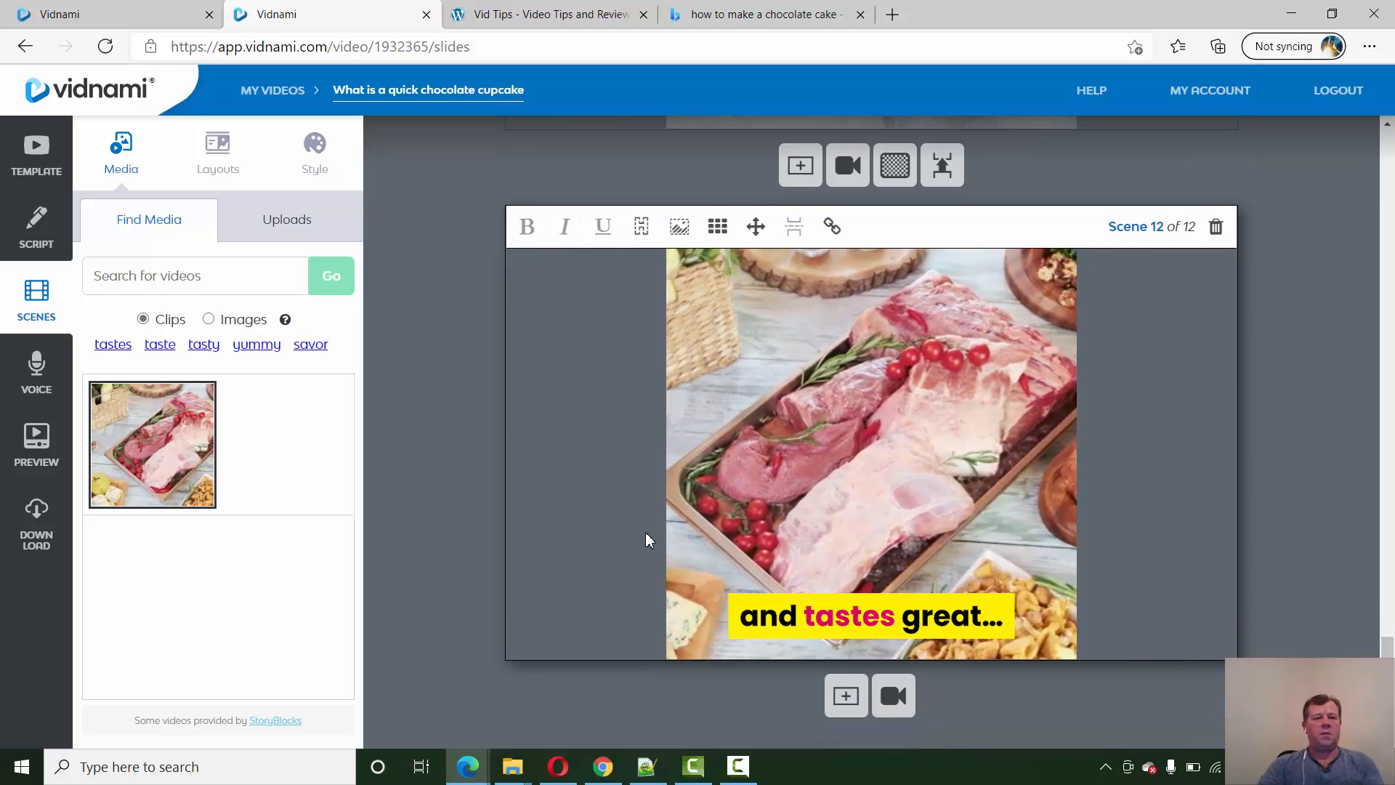
- Search 'chocolate cake' clips and give Scene 12 the melting chocolate cake clip
left_click(98, 276)
type("c")
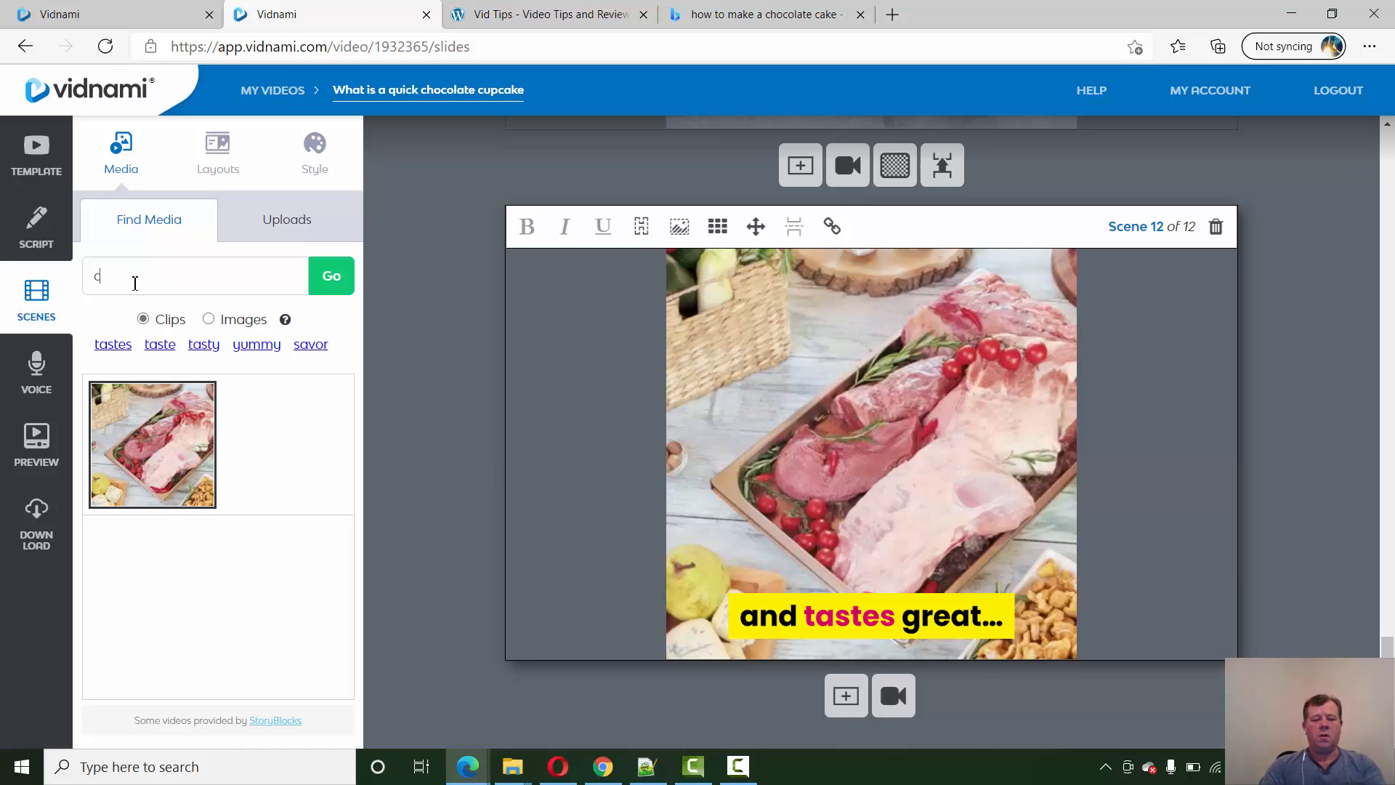
type("hoclatecake")
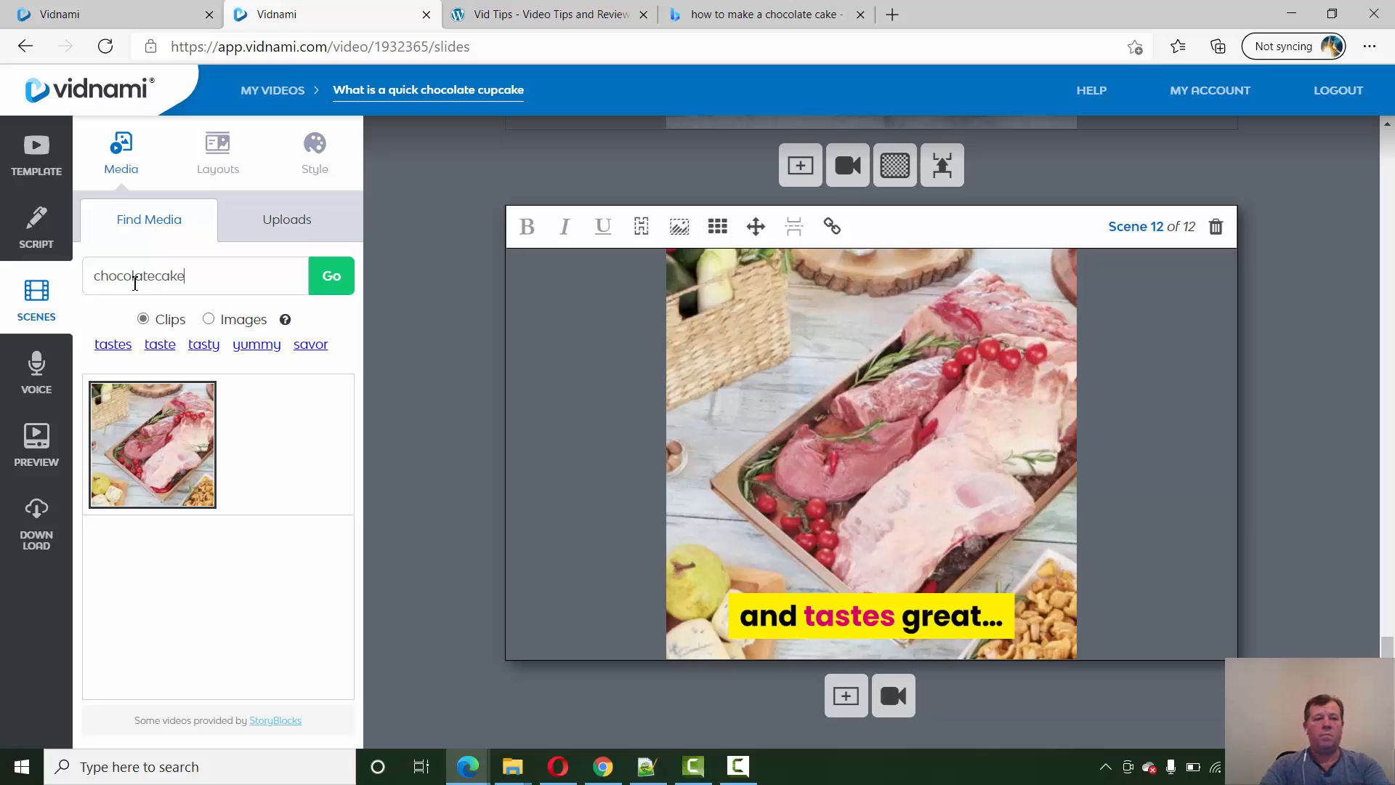
key("Return")
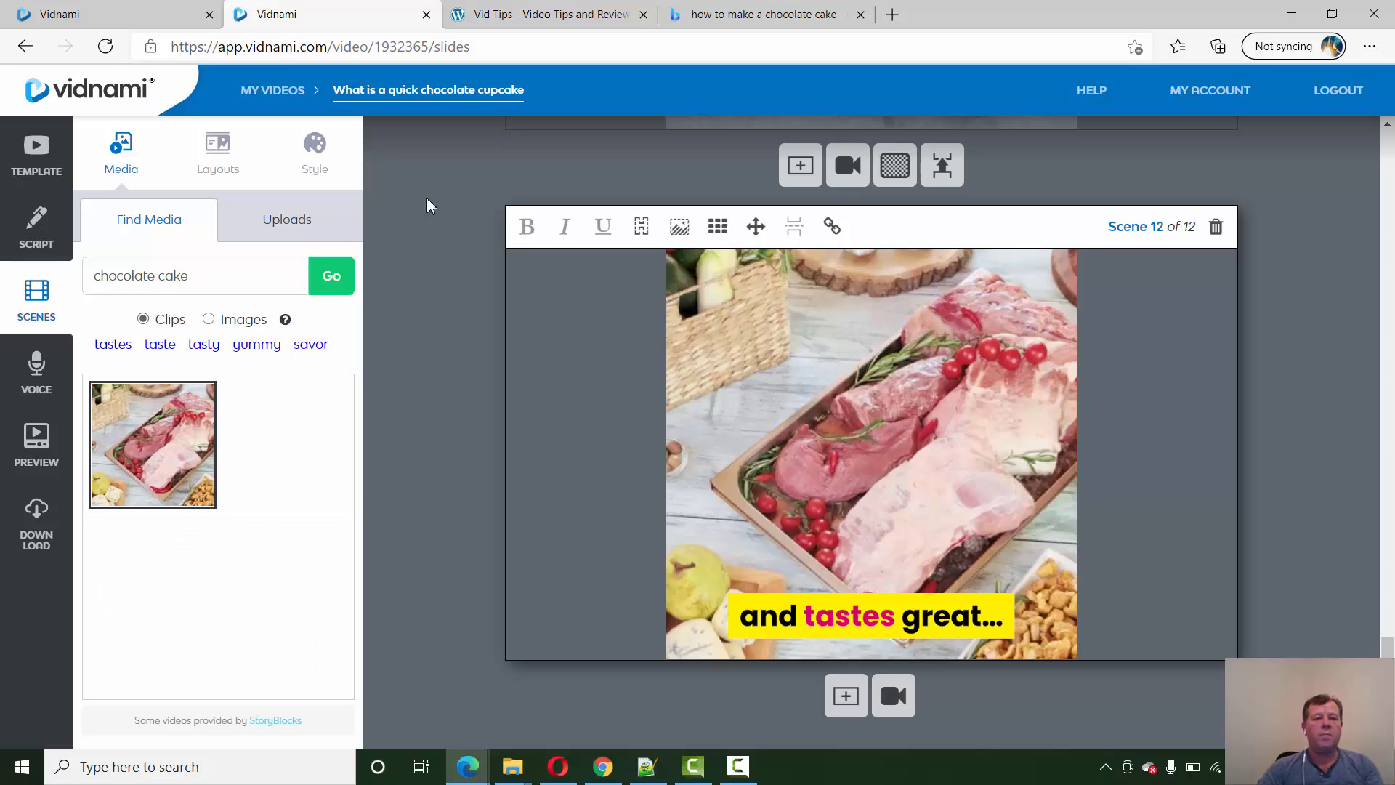
left_click(331, 276)
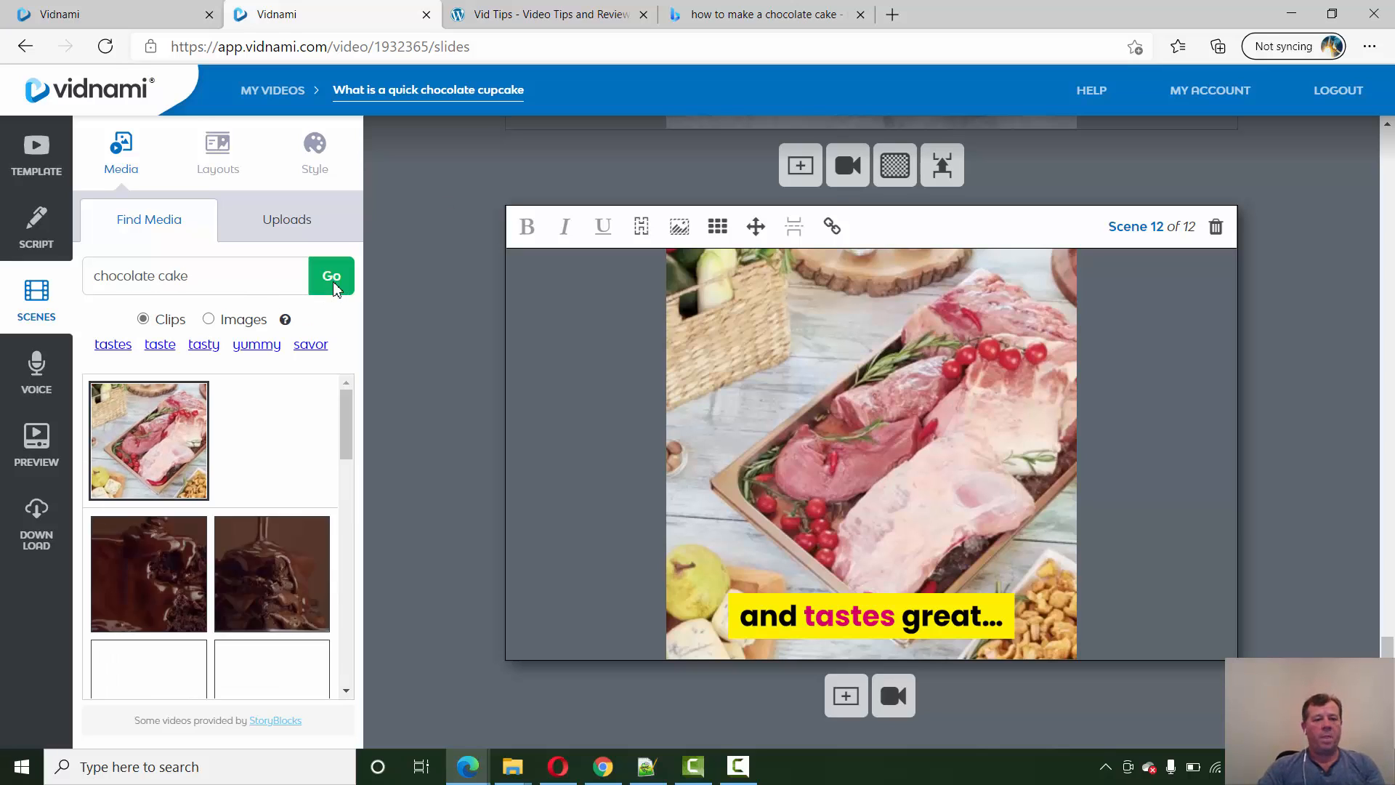
left_click(259, 589)
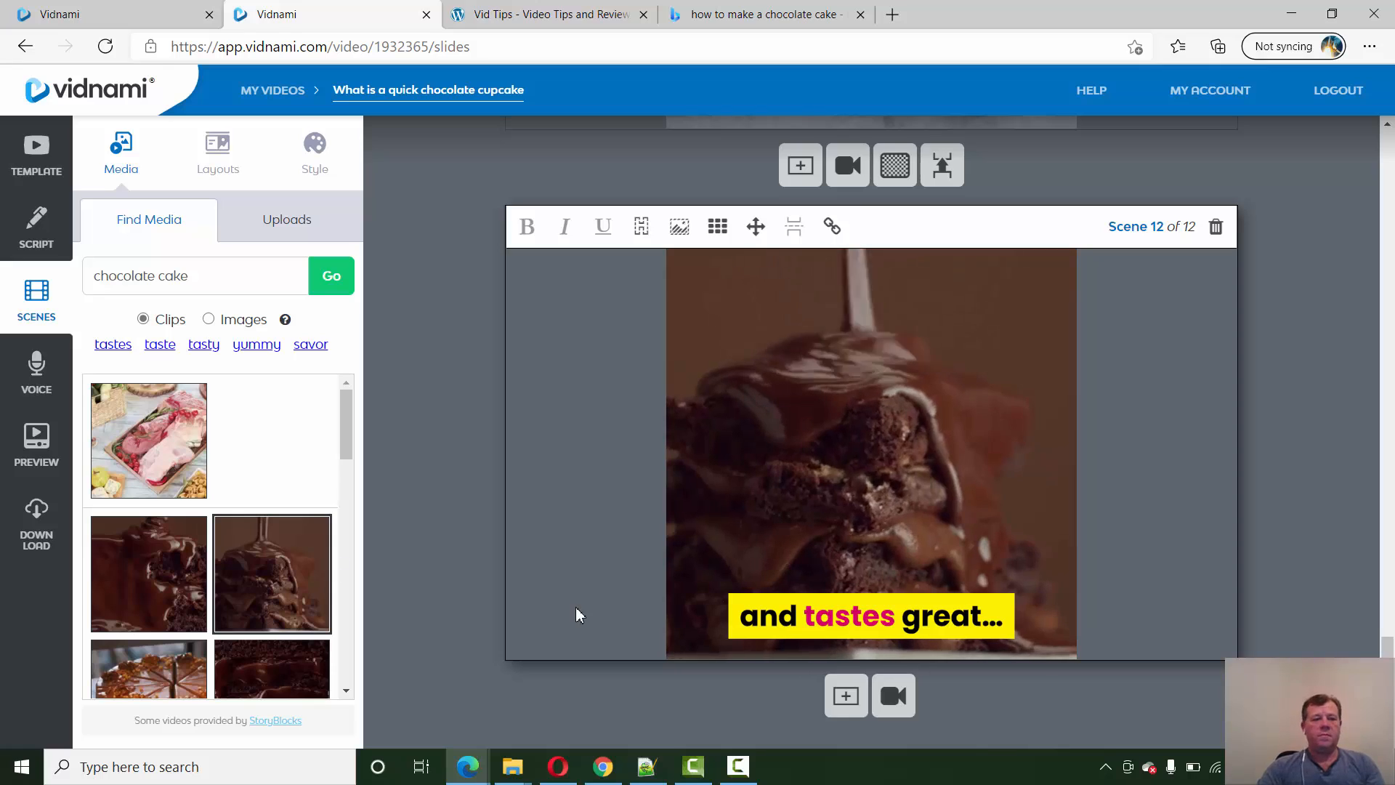
left_click(142, 620)
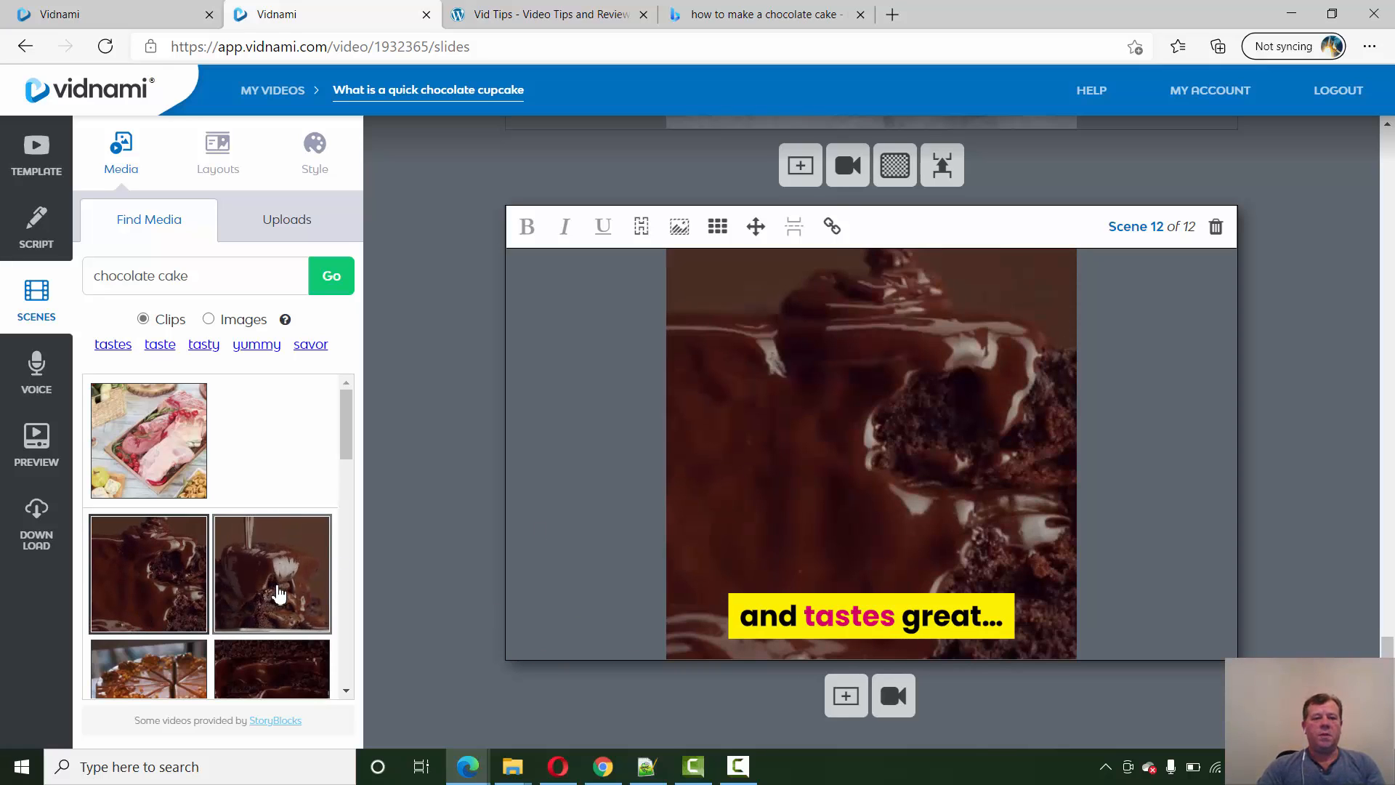
- Check the chocolate cake still images, then return to clip results
left_click(209, 320)
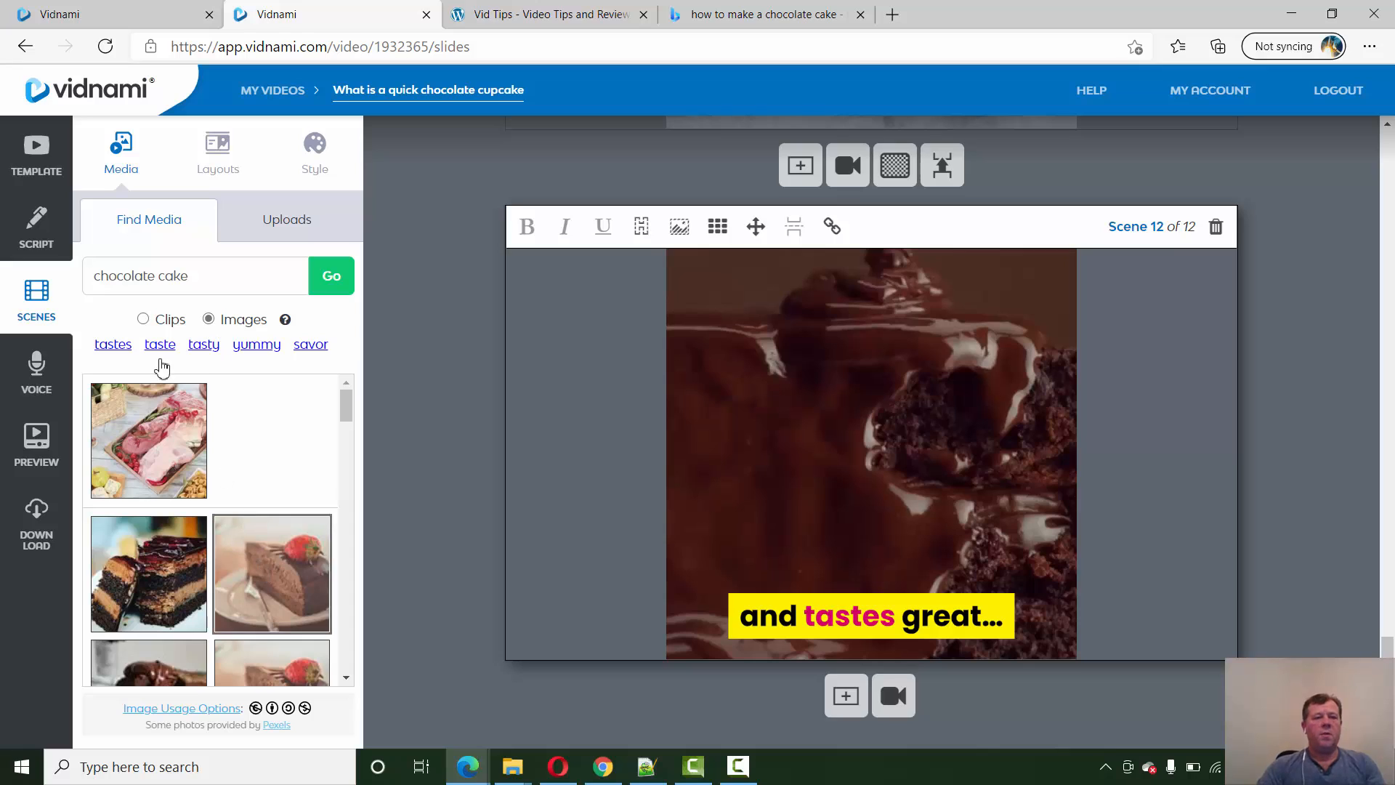
left_click(164, 322)
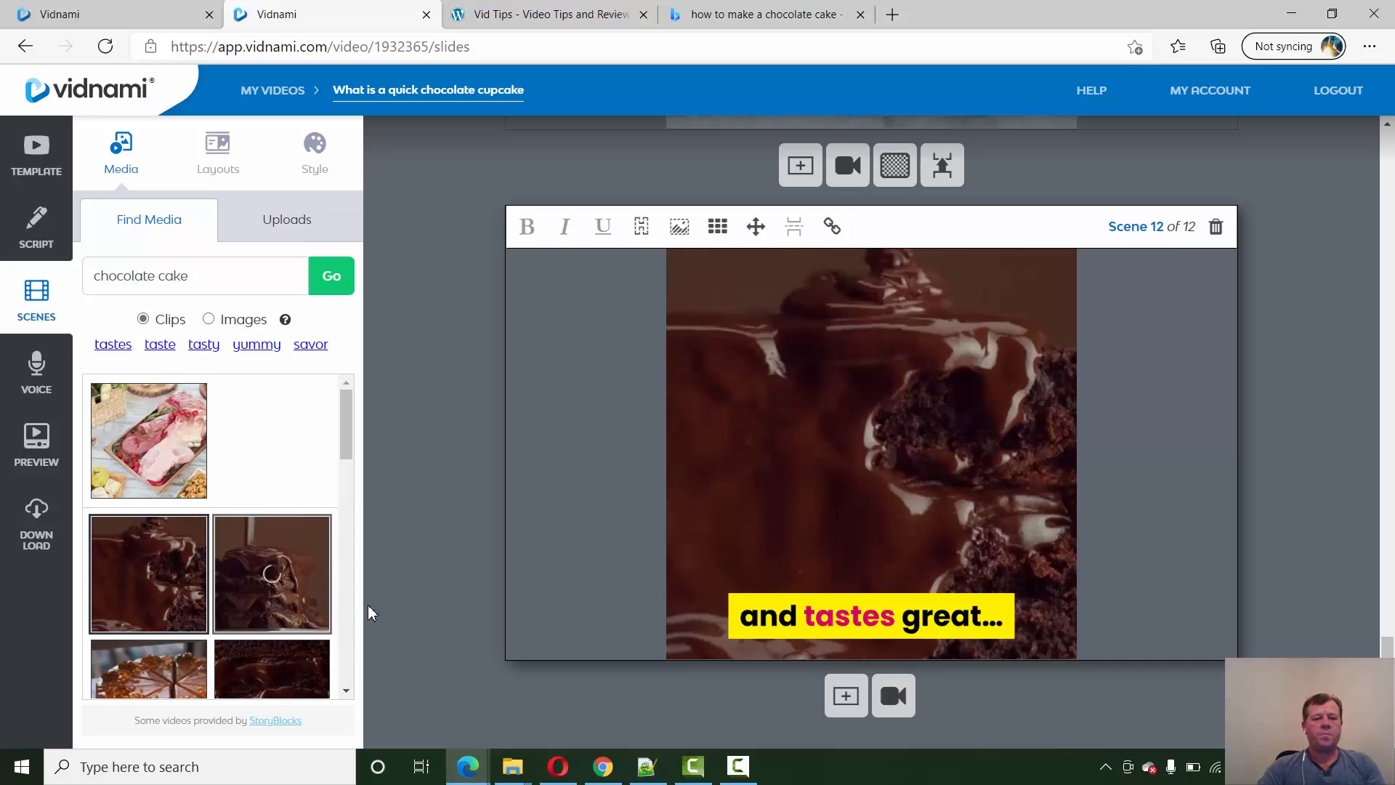
left_click_drag(349, 430, 350, 463)
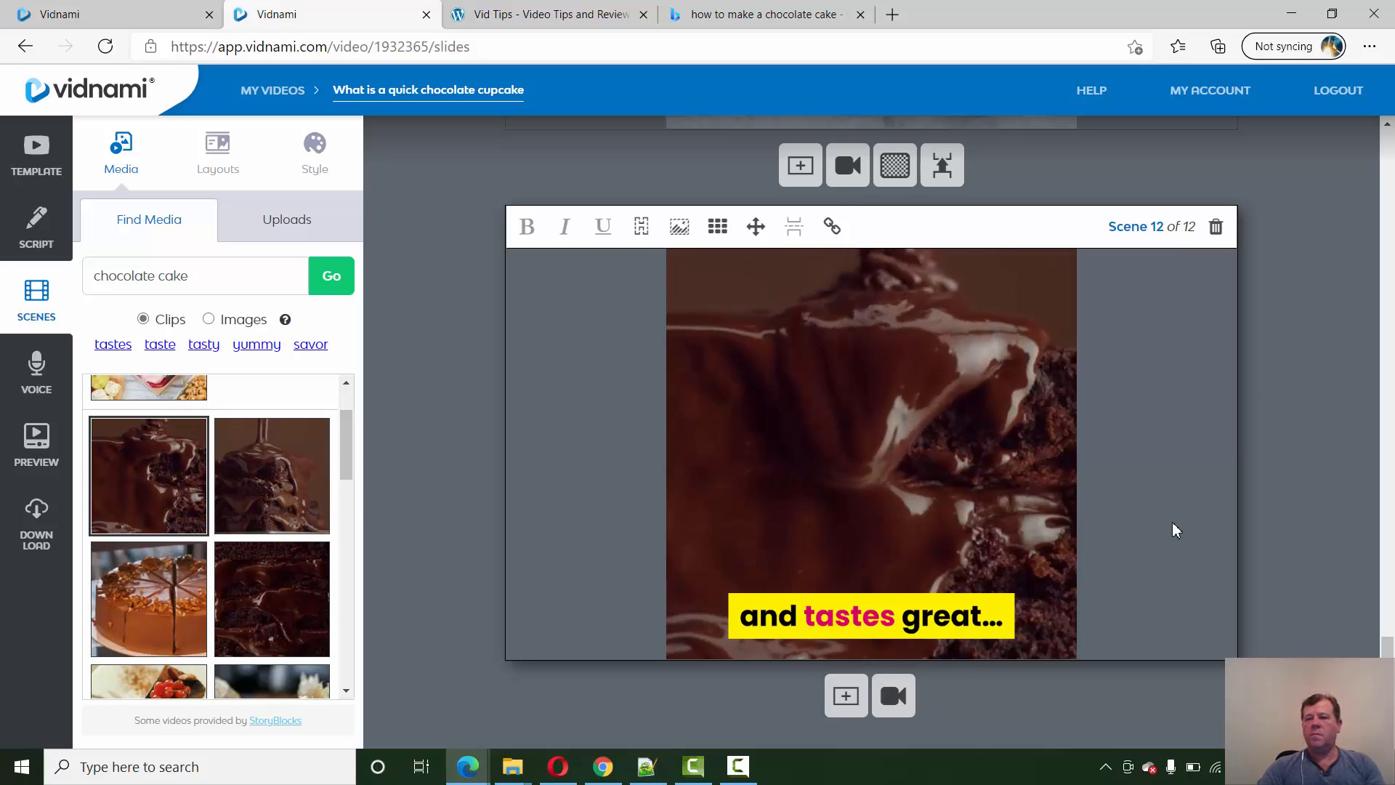
left_click_drag(1388, 647, 1388, 610)
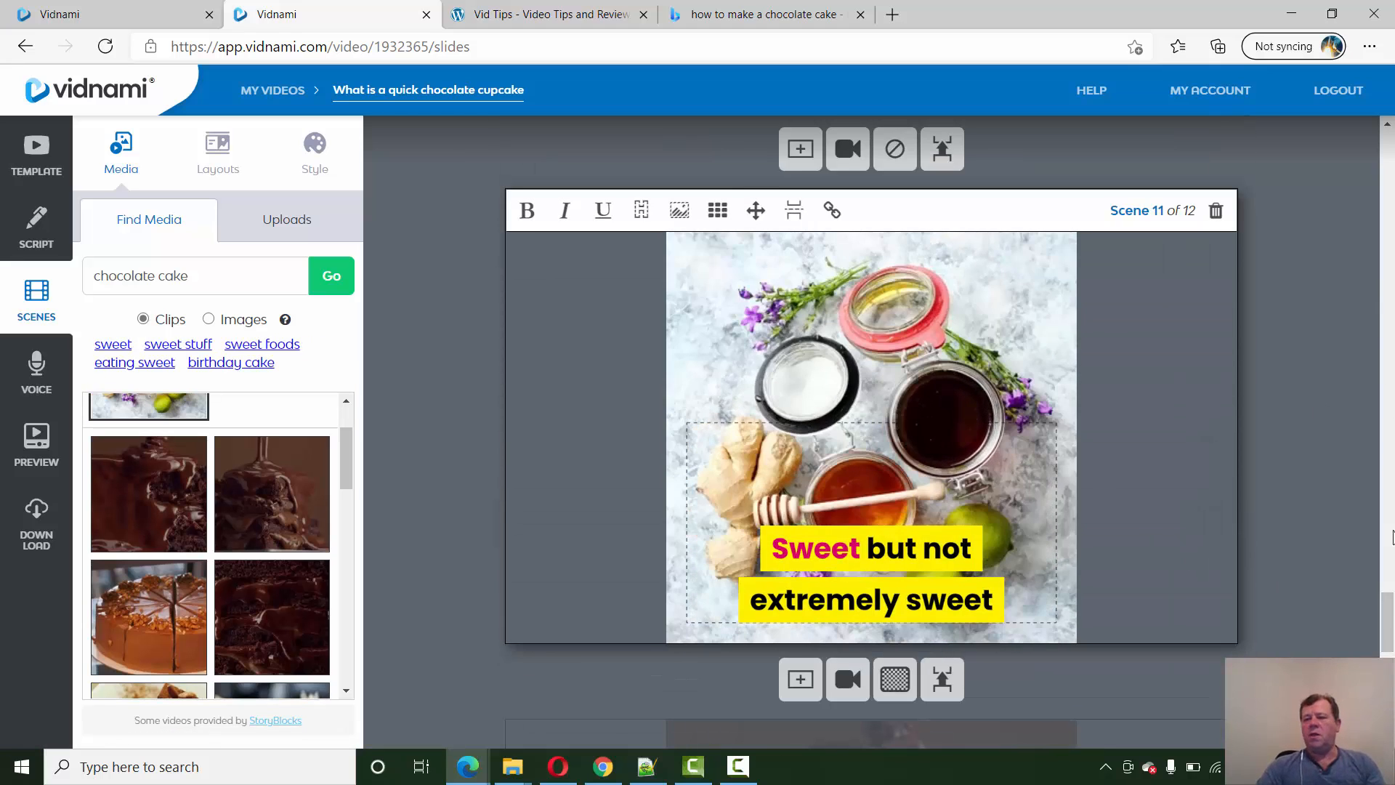
left_click_drag(1386, 621, 1379, 401)
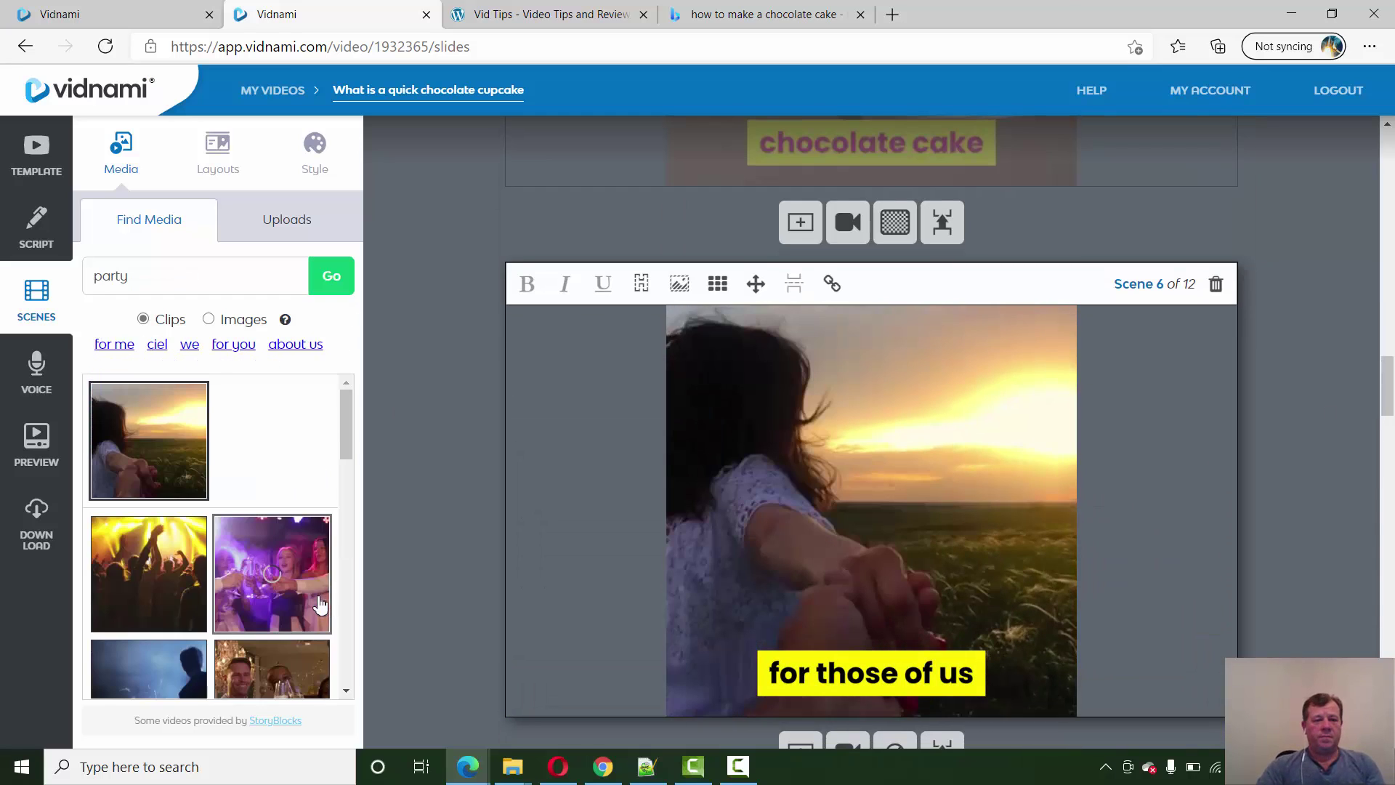
- Put the party toasting clip into Scene 6, 'for those of us'
left_click(272, 573)
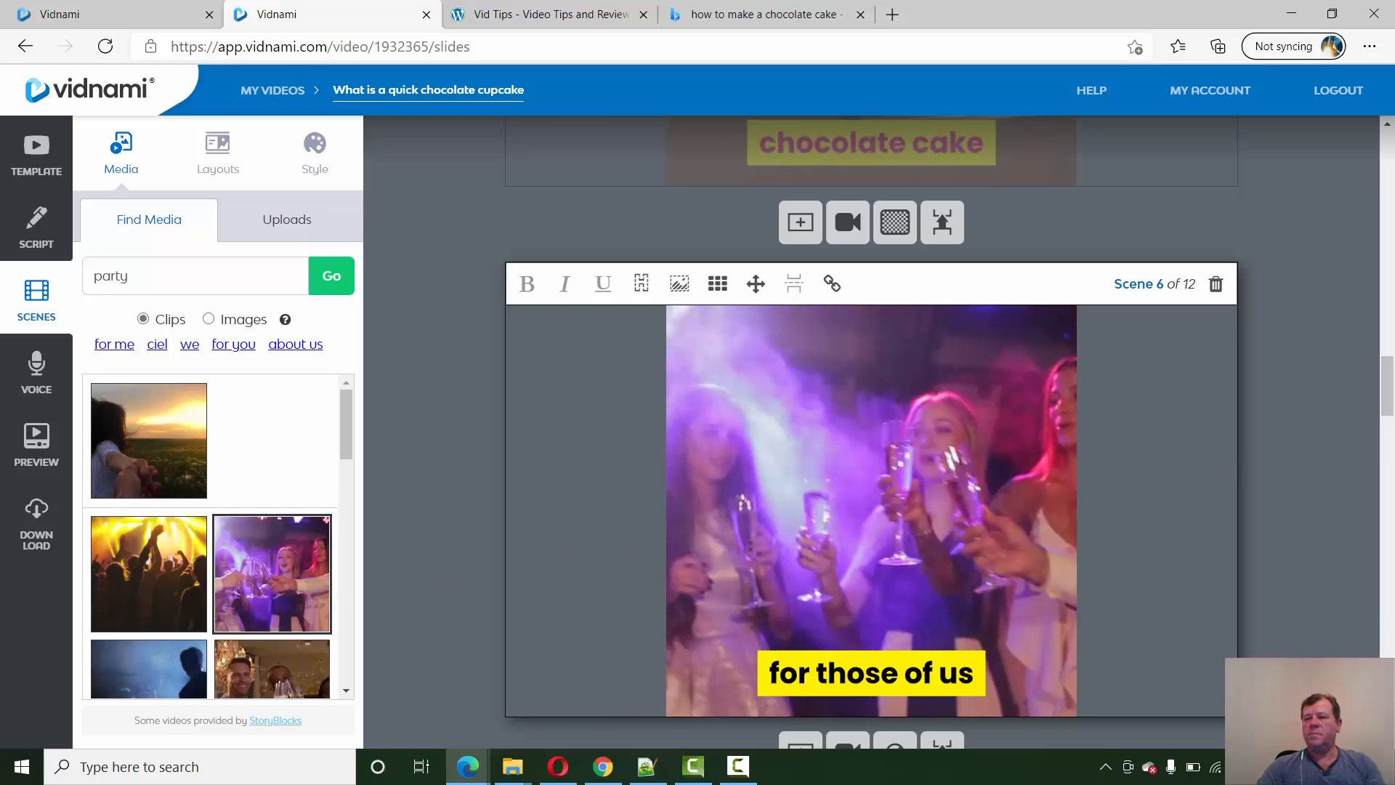
left_click_drag(1388, 390, 1388, 577)
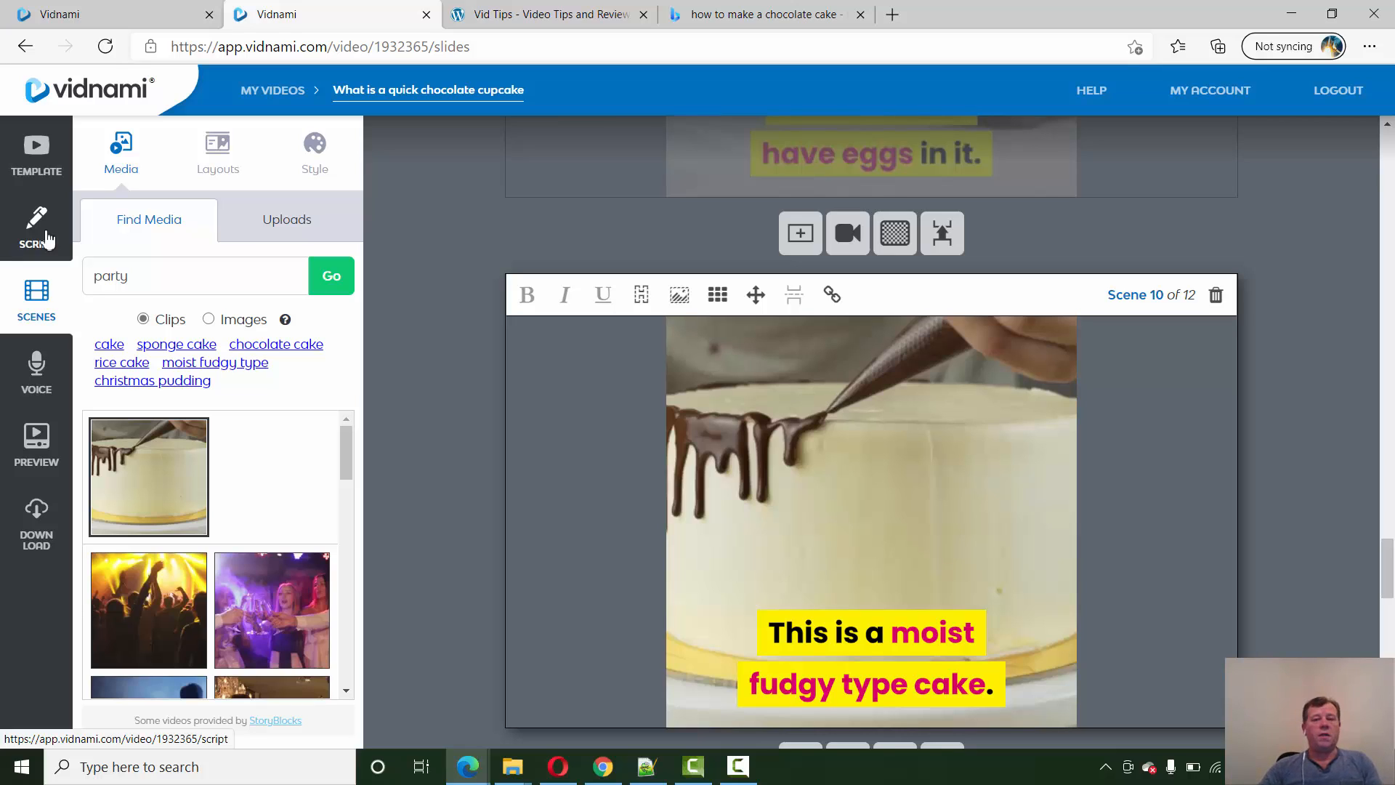
- Browse the presenter video templates and preview Neon Yellow
left_click(37, 154)
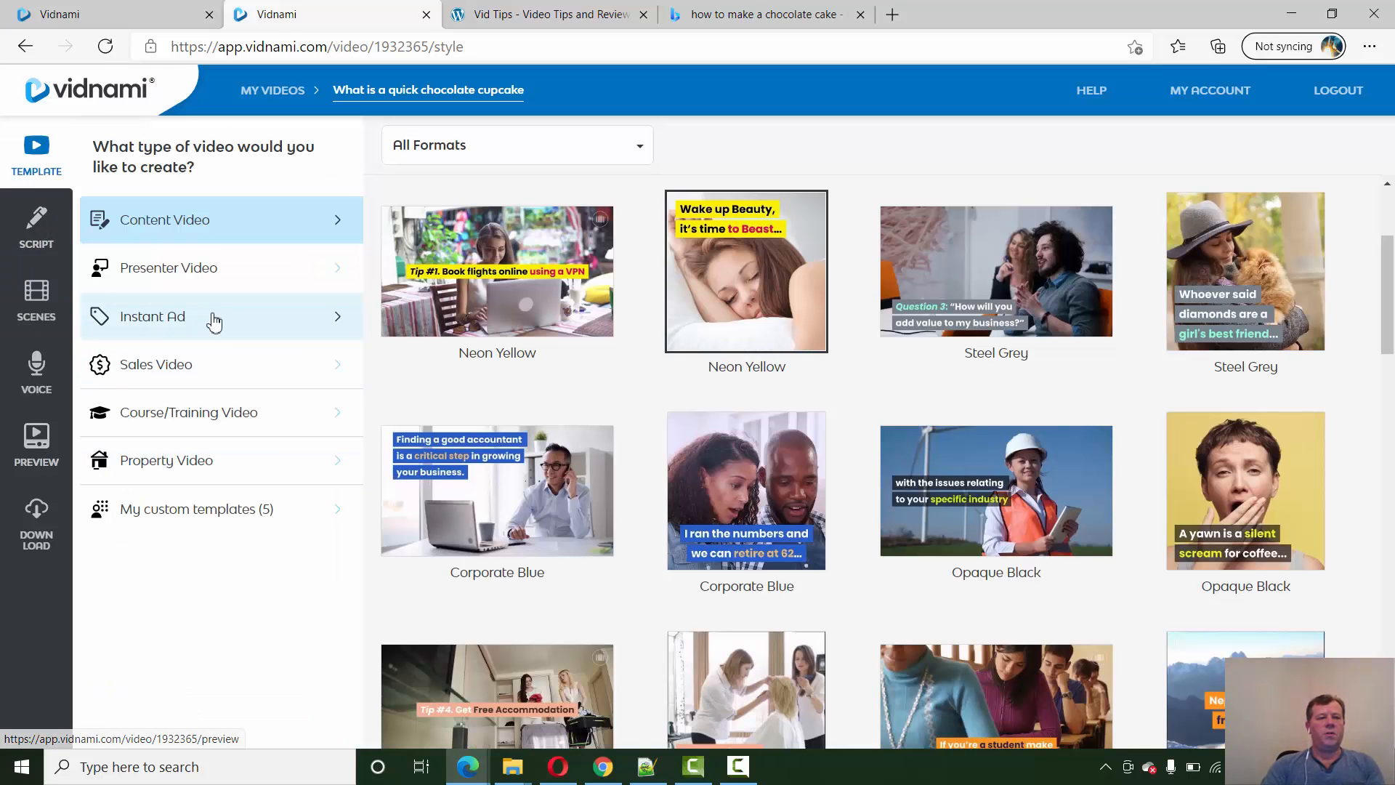
left_click(191, 272)
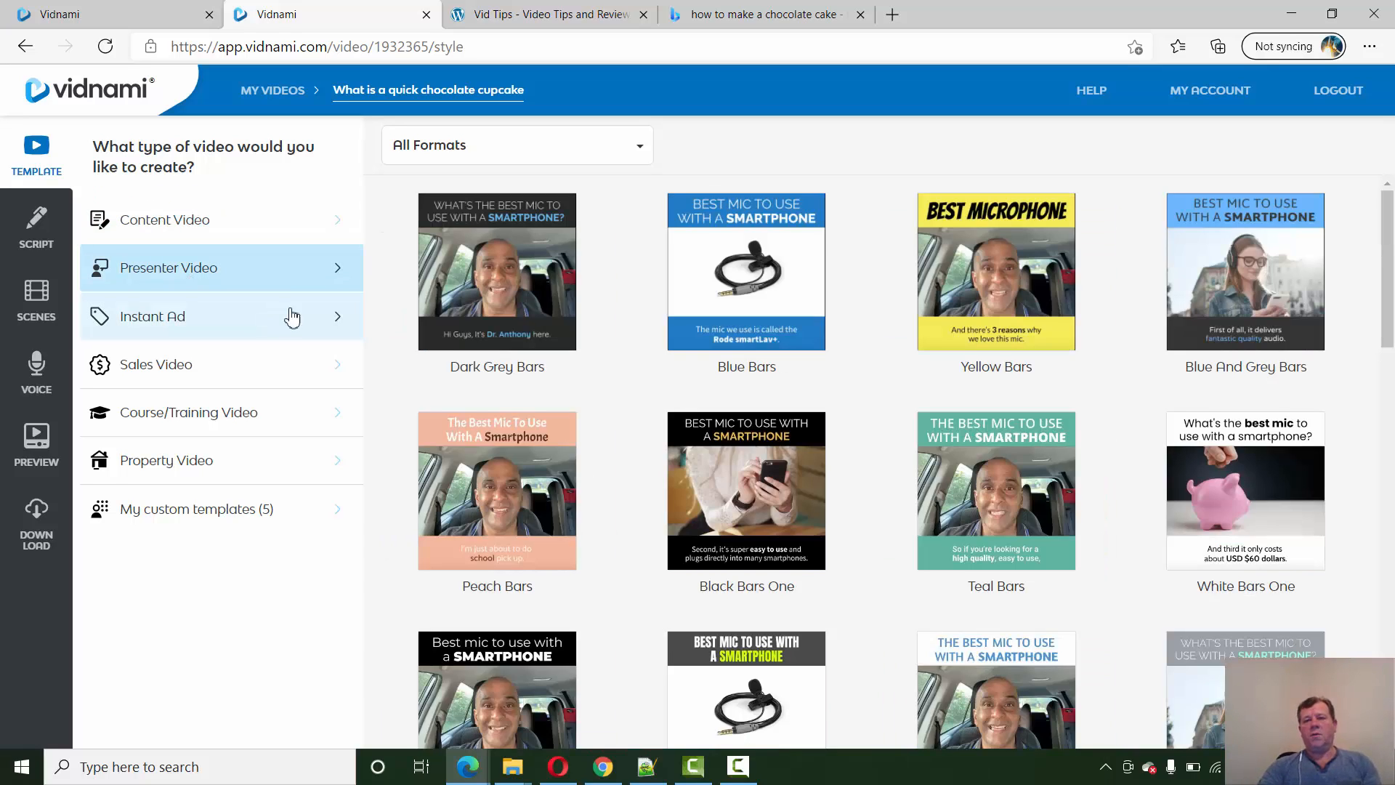
left_click_drag(1387, 229, 1388, 392)
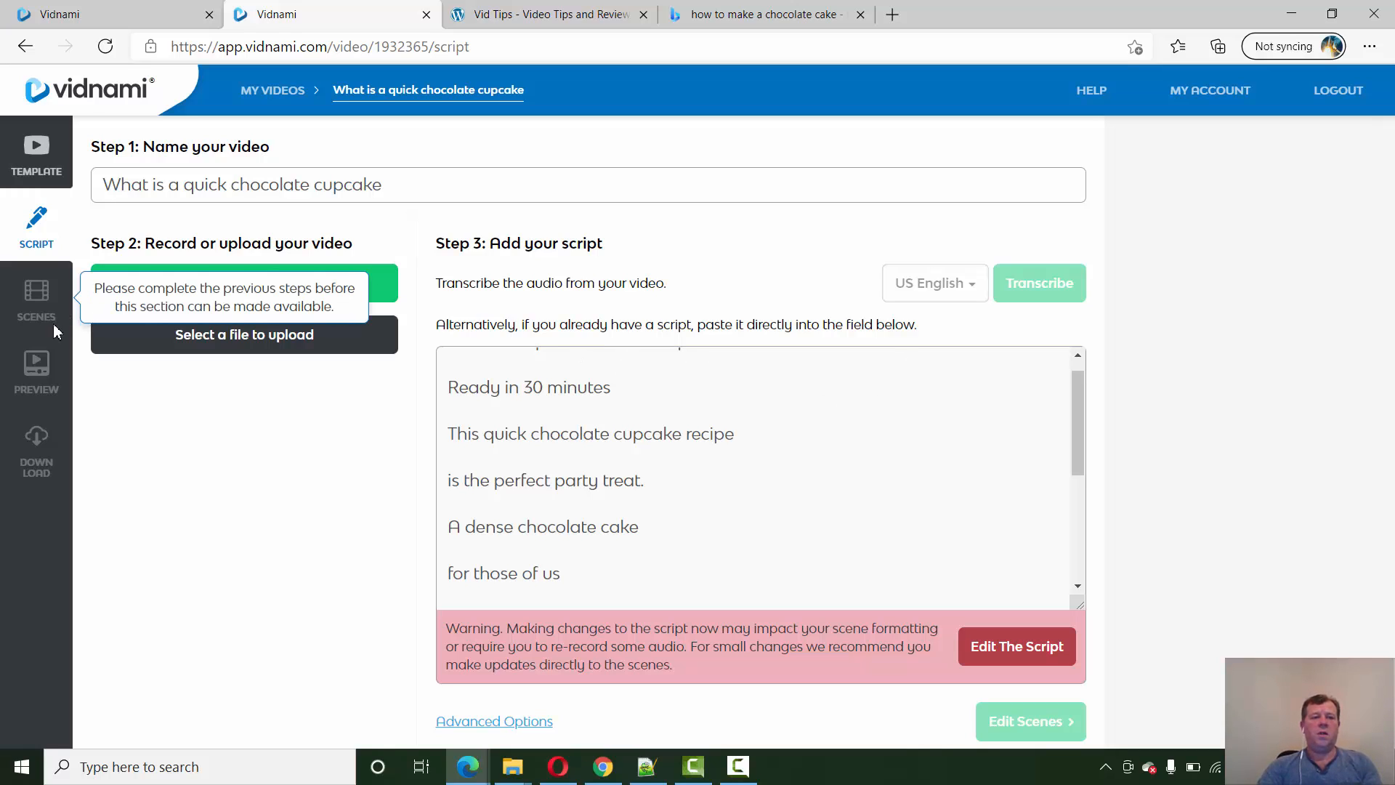
left_click(109, 14)
left_click(629, 419)
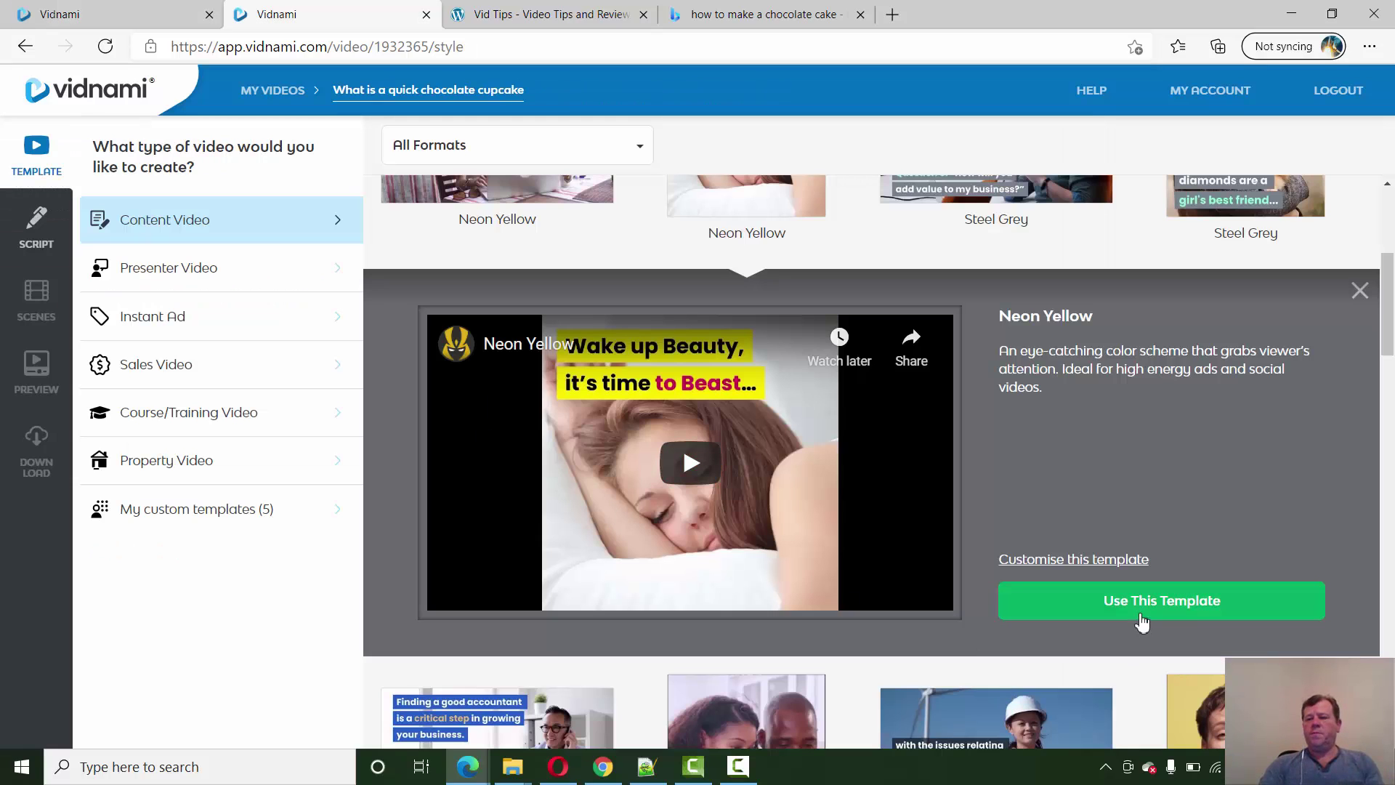
- Apply the Neon Yellow template and return to editing the scenes
left_click(1142, 619)
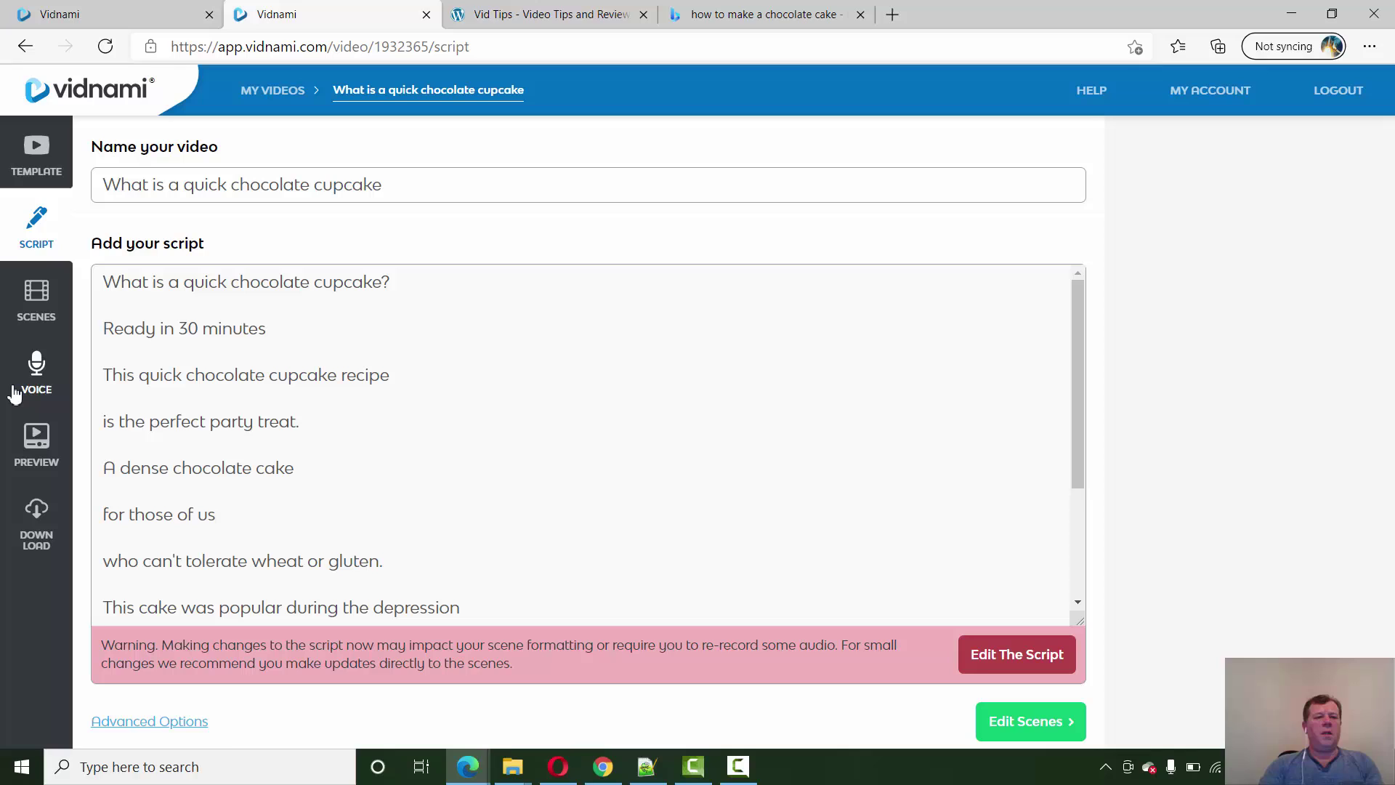
left_click(43, 312)
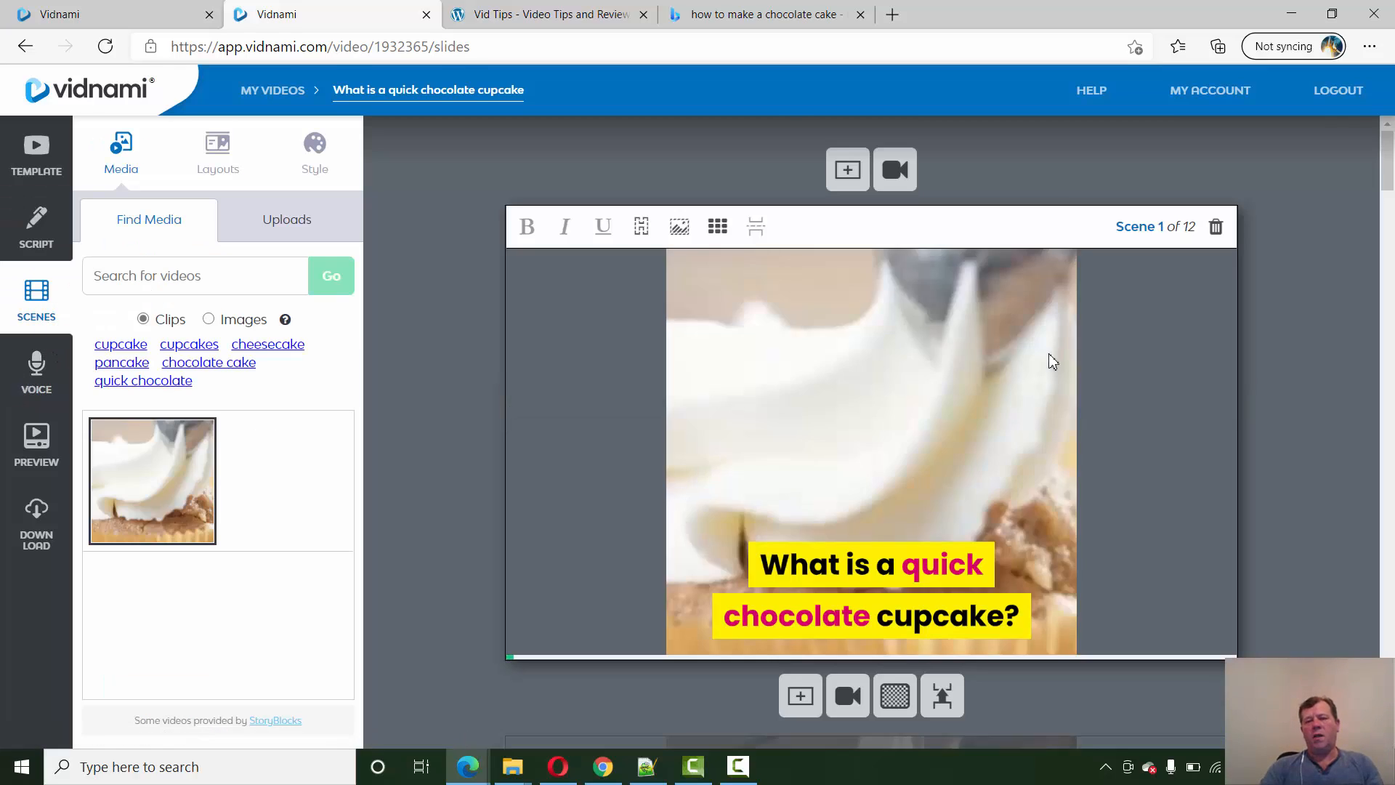
left_click_drag(1387, 163, 1386, 263)
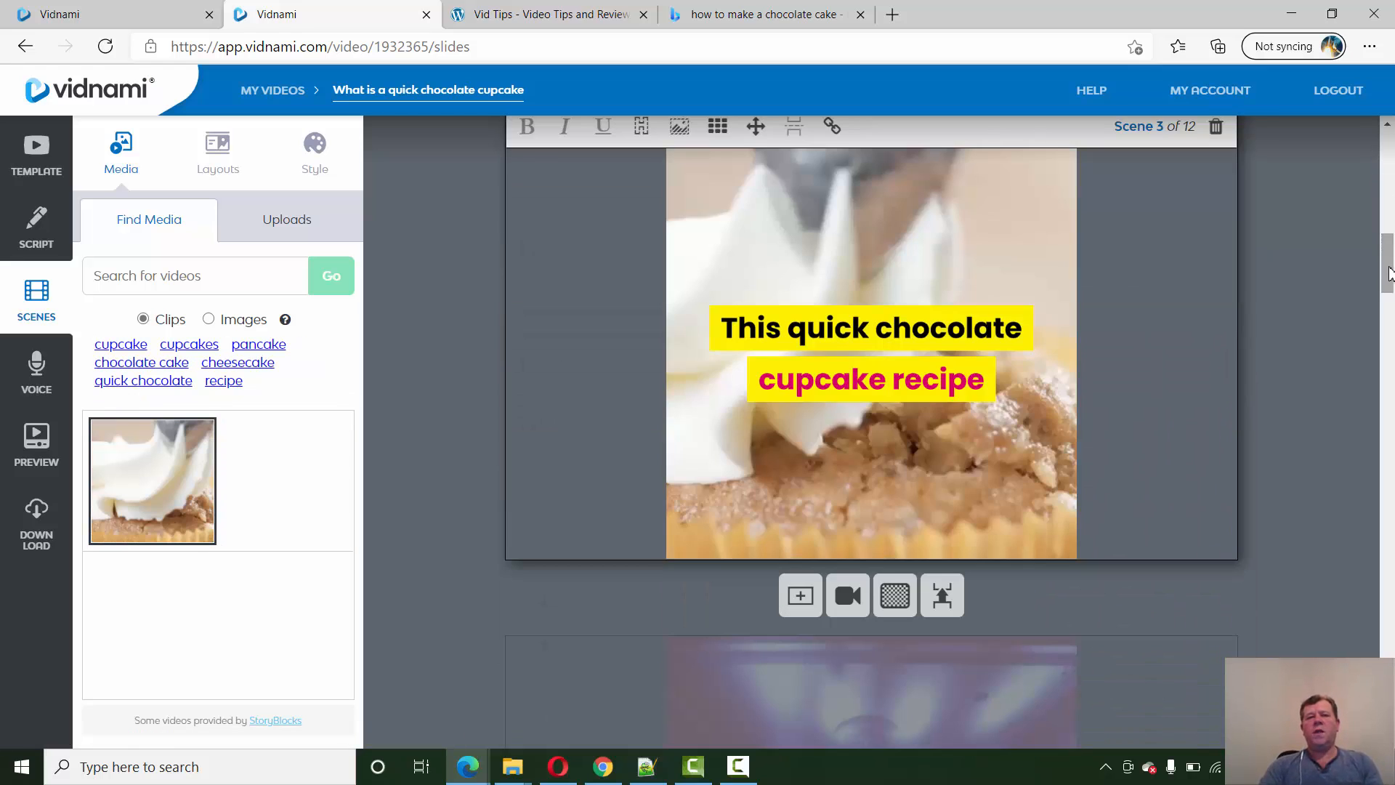
- Preview the uploaded dandelion presenter video, then generate 31 scenes from the video and script
left_click(153, 19)
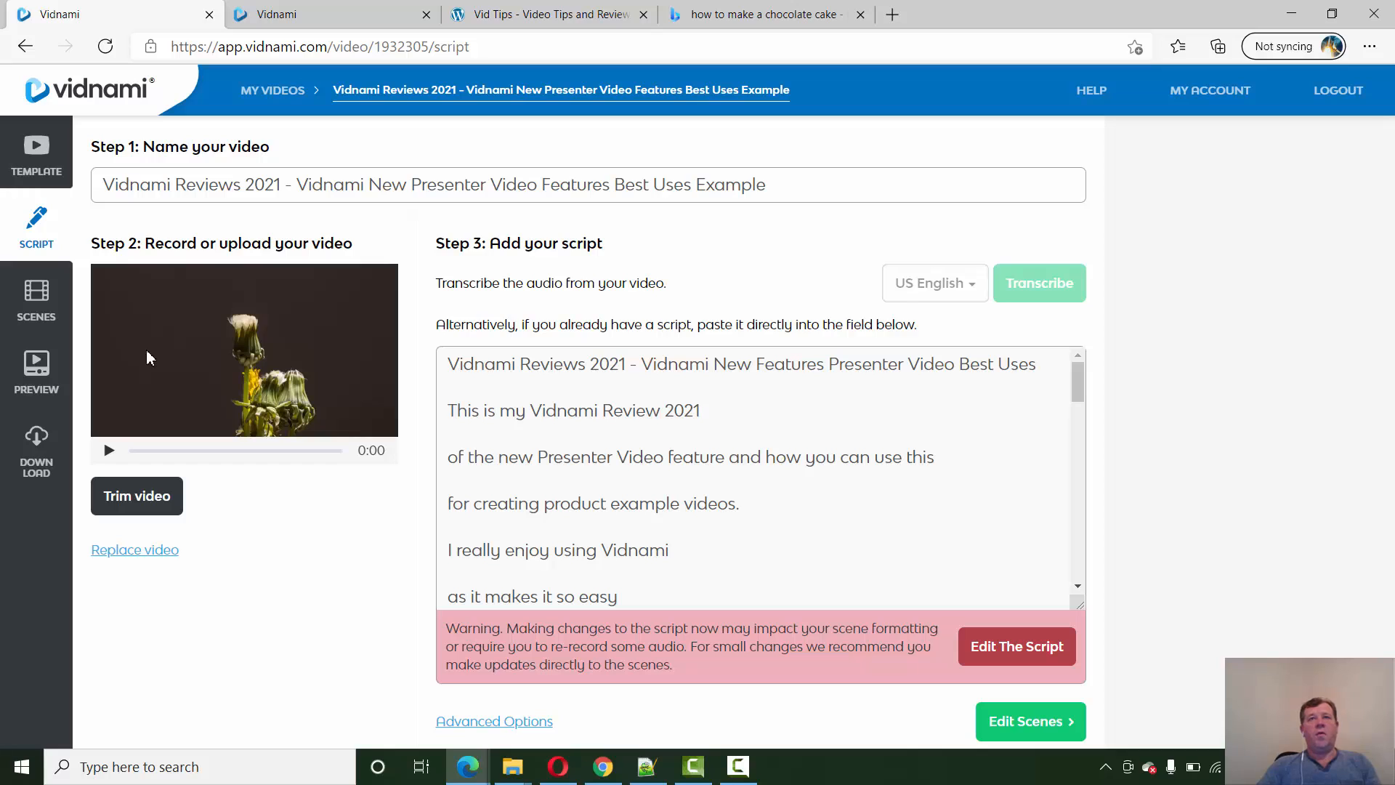
left_click(110, 452)
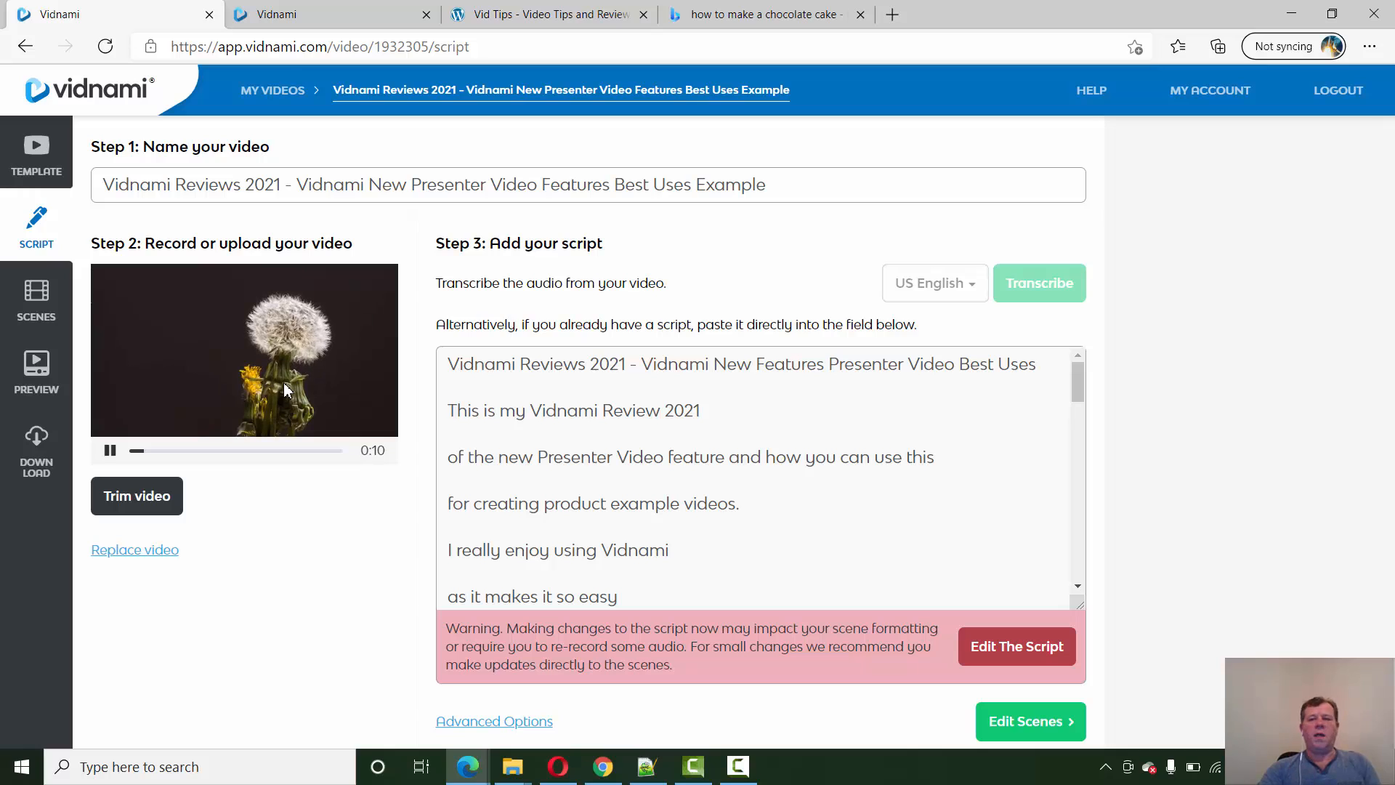
right_click(919, 451)
left_click(821, 457)
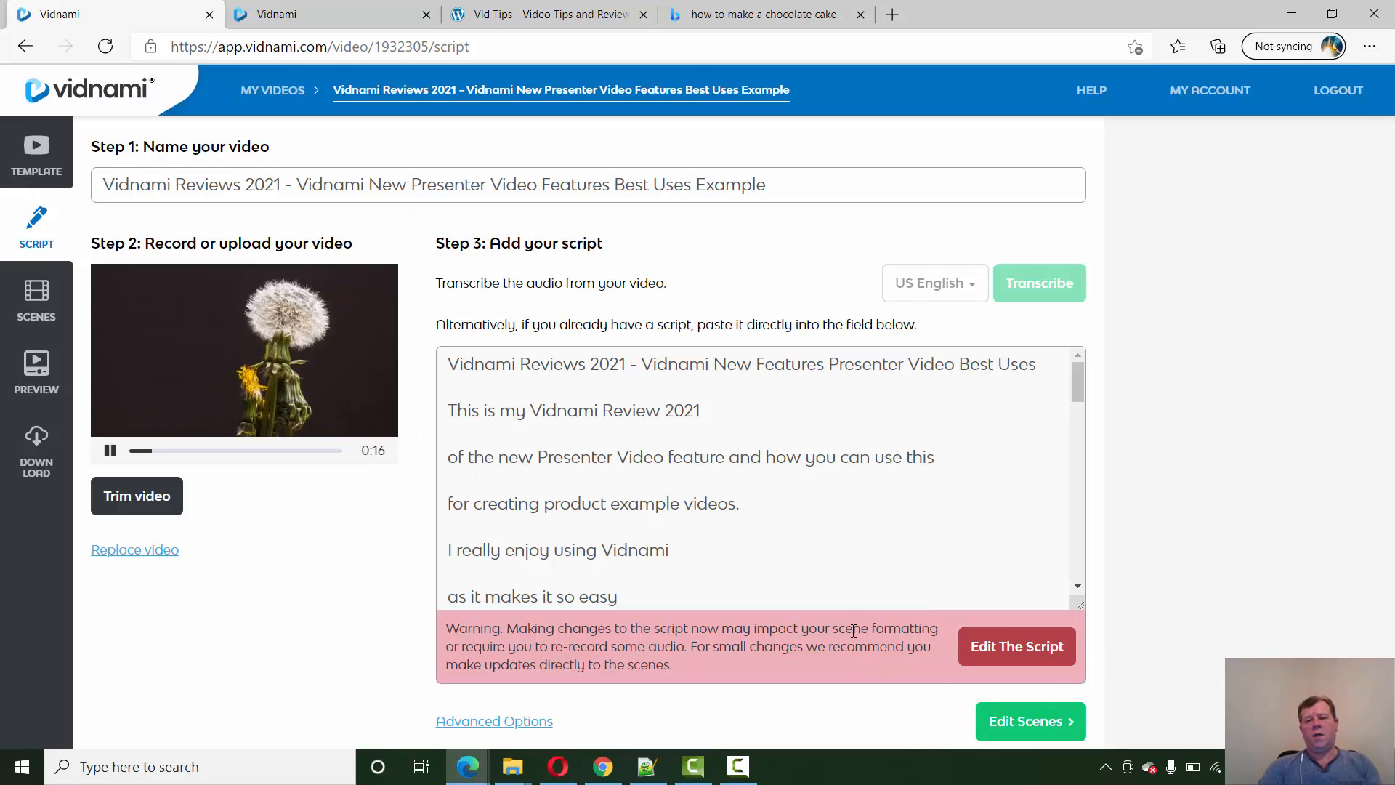
left_click(1025, 721)
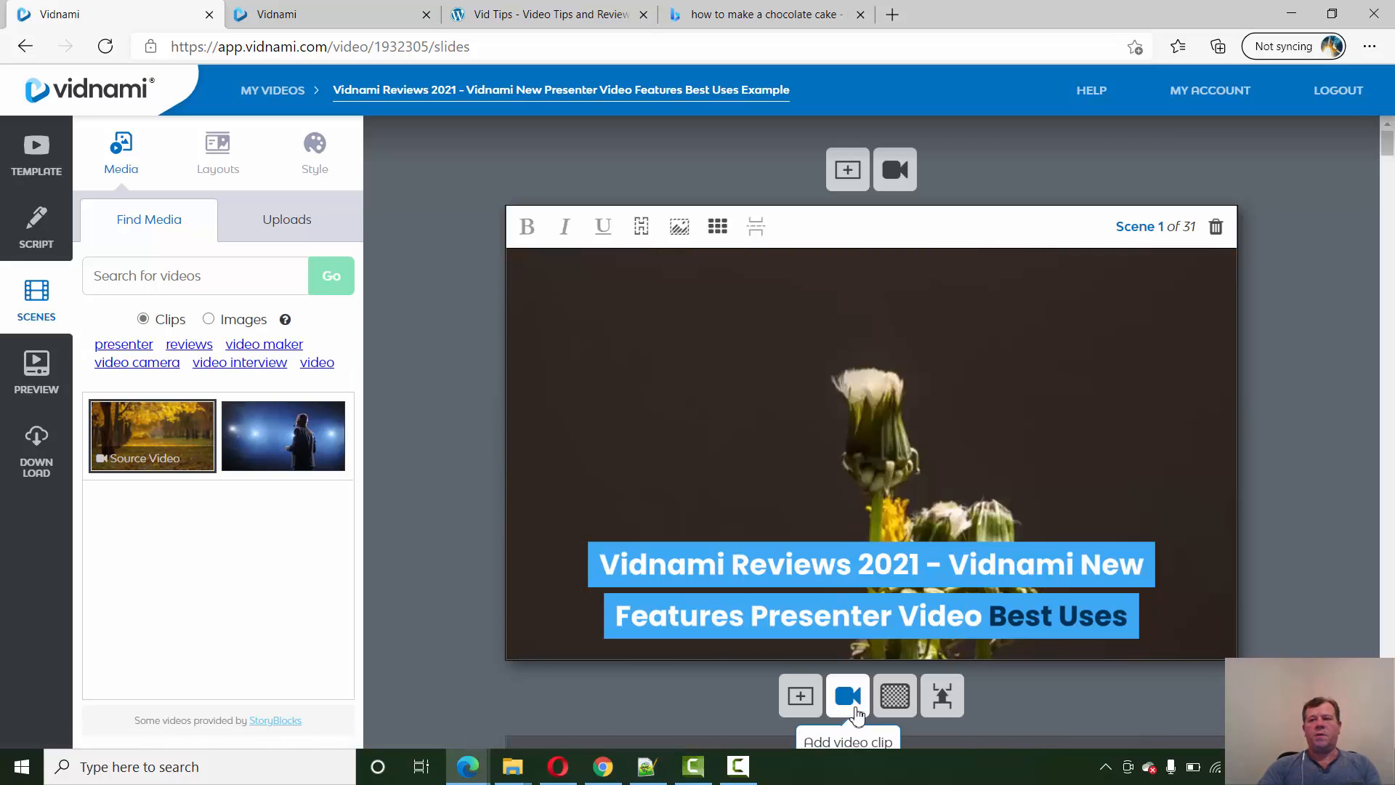
left_click_drag(1389, 144, 1388, 162)
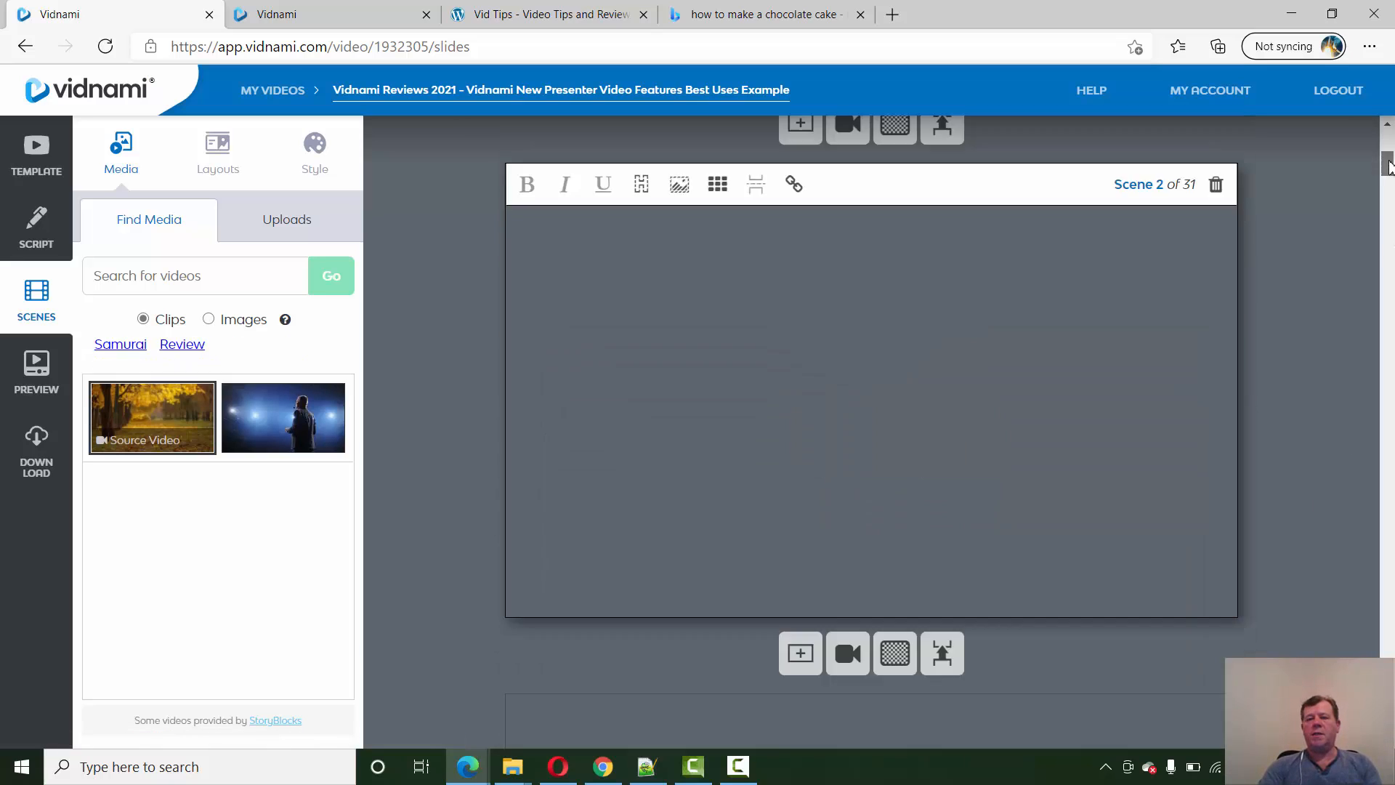
left_click_drag(1387, 164, 1386, 224)
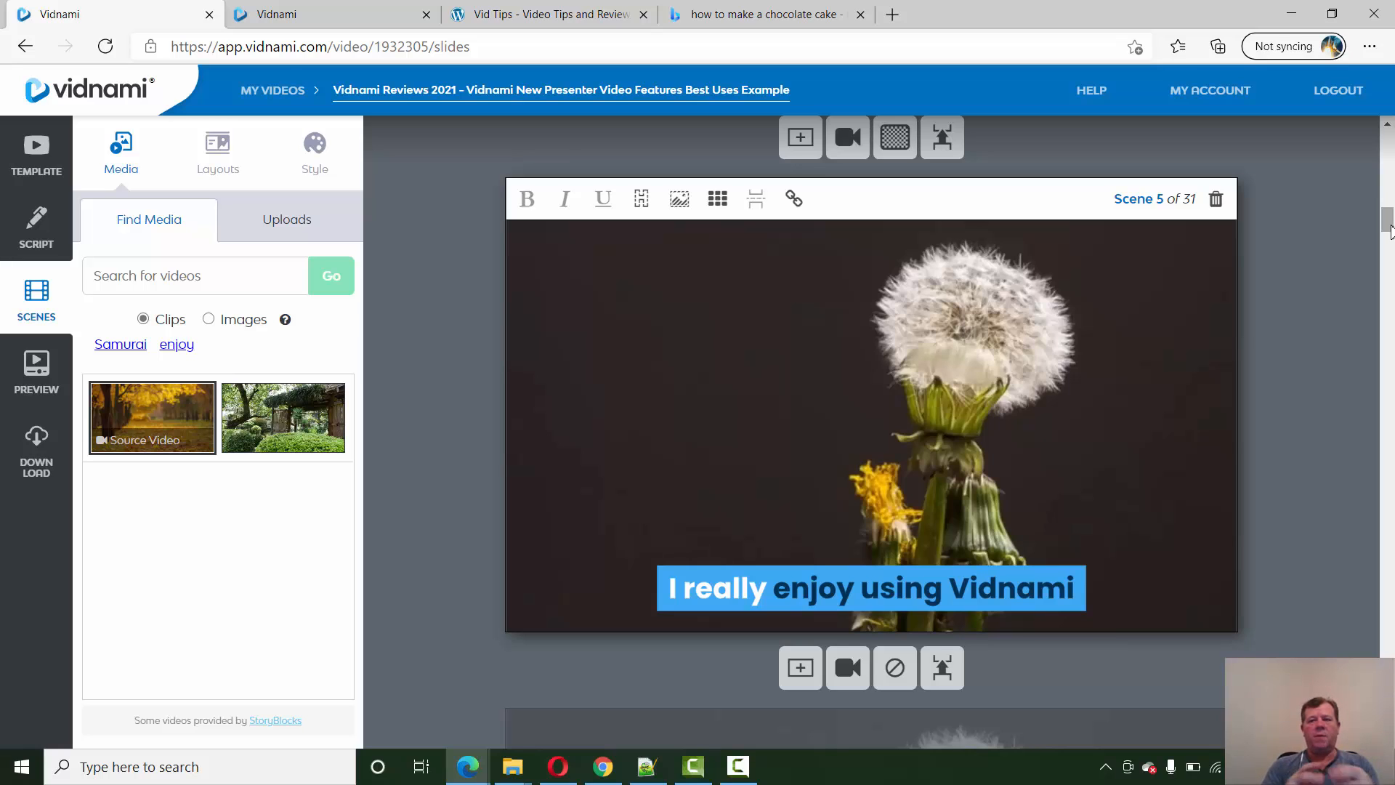
left_click_drag(1386, 229, 1387, 306)
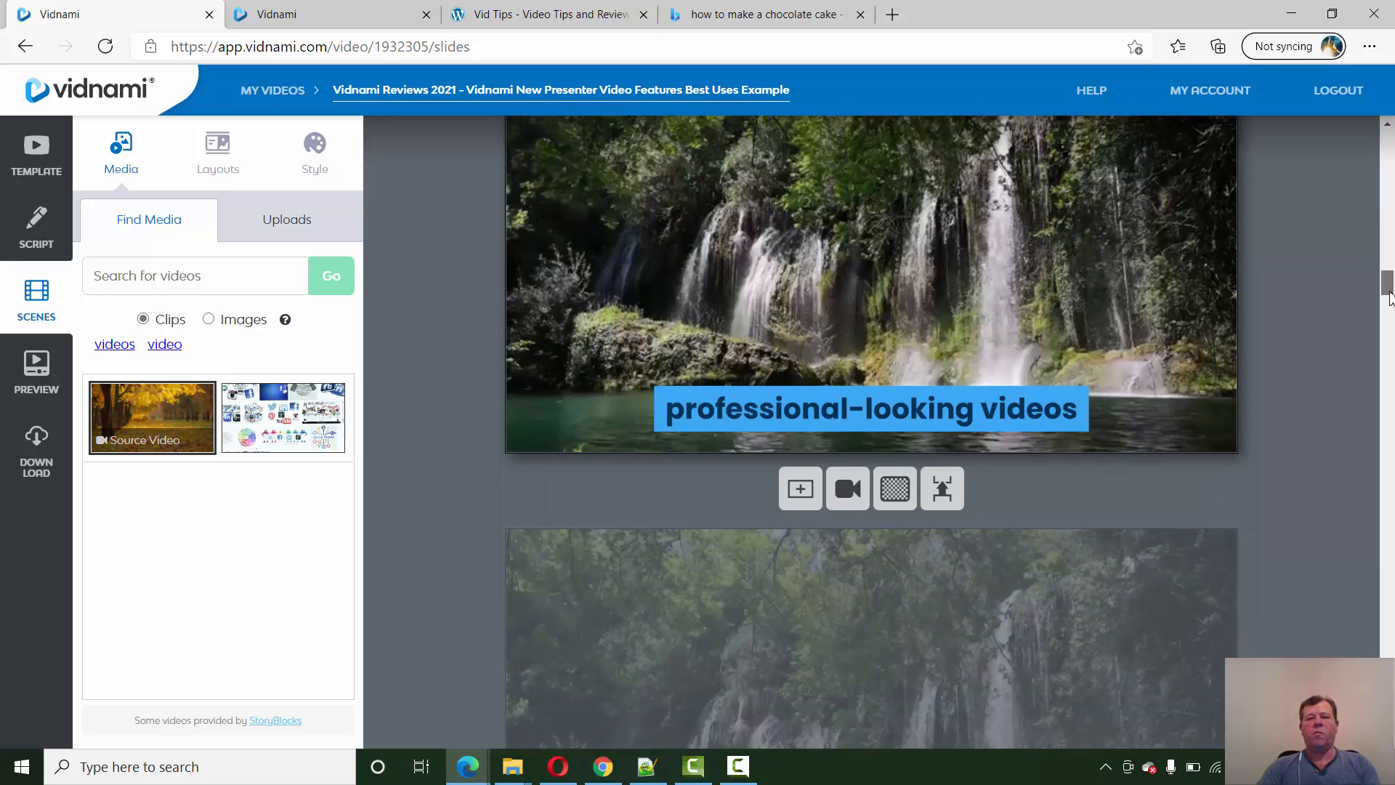